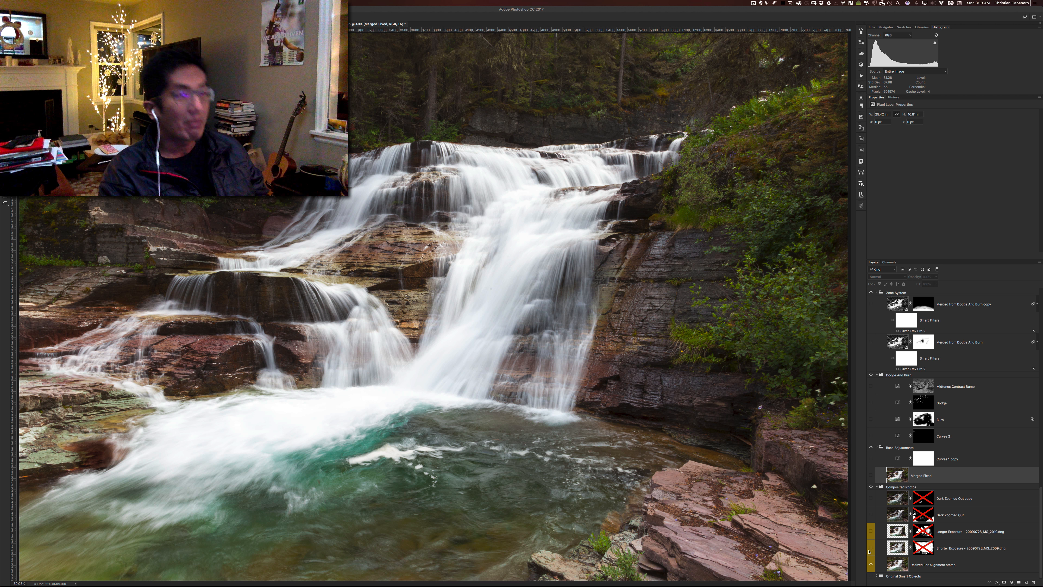
pyautogui.click(973, 3)
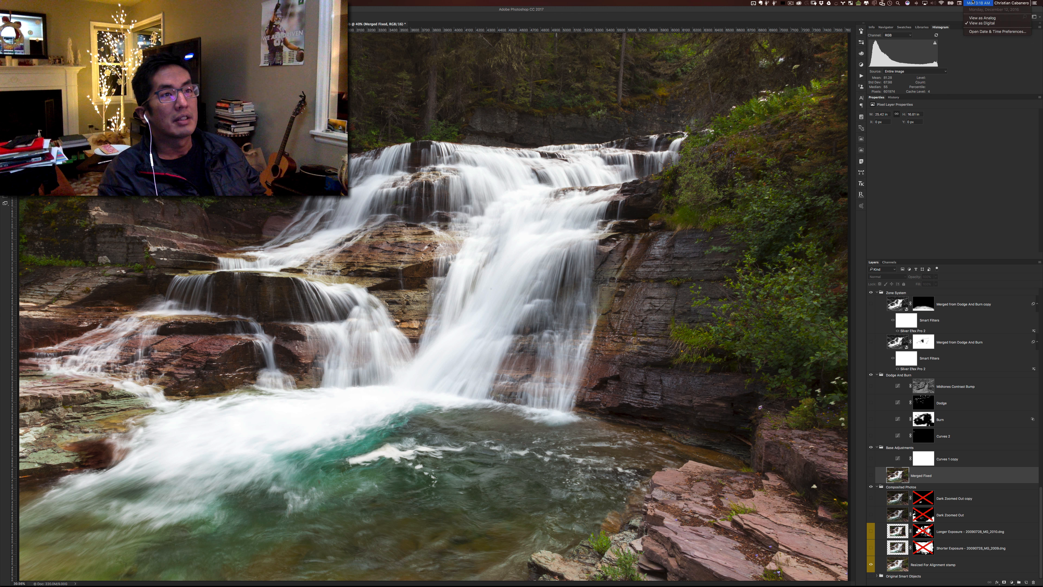
pyautogui.click(973, 2)
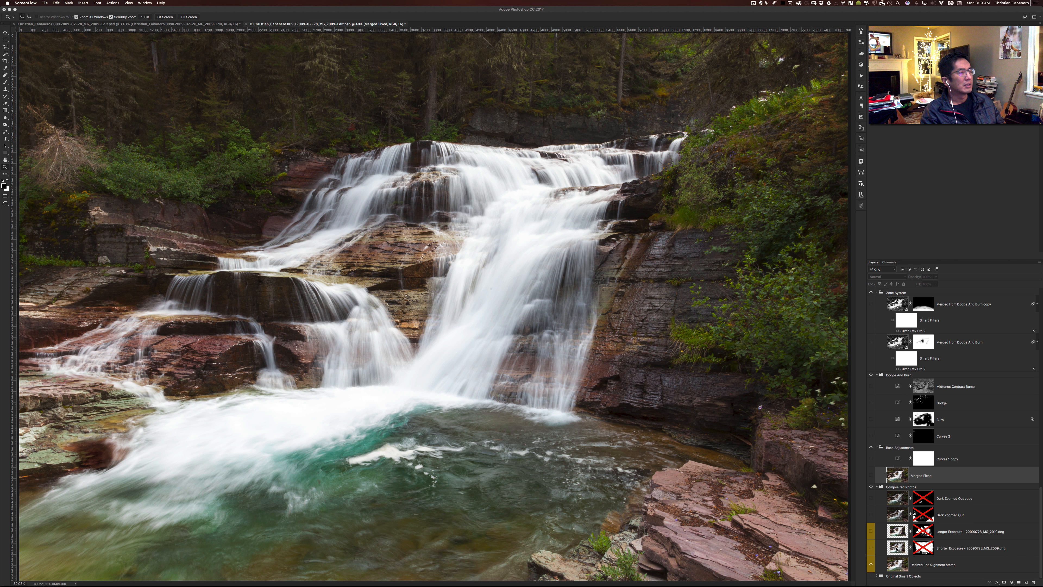
# - Preview the unmasked Shorter Exposure, Longer Exposure and Dark Zoomed Out layers one after another, and hide them again
pyautogui.click(871, 549)
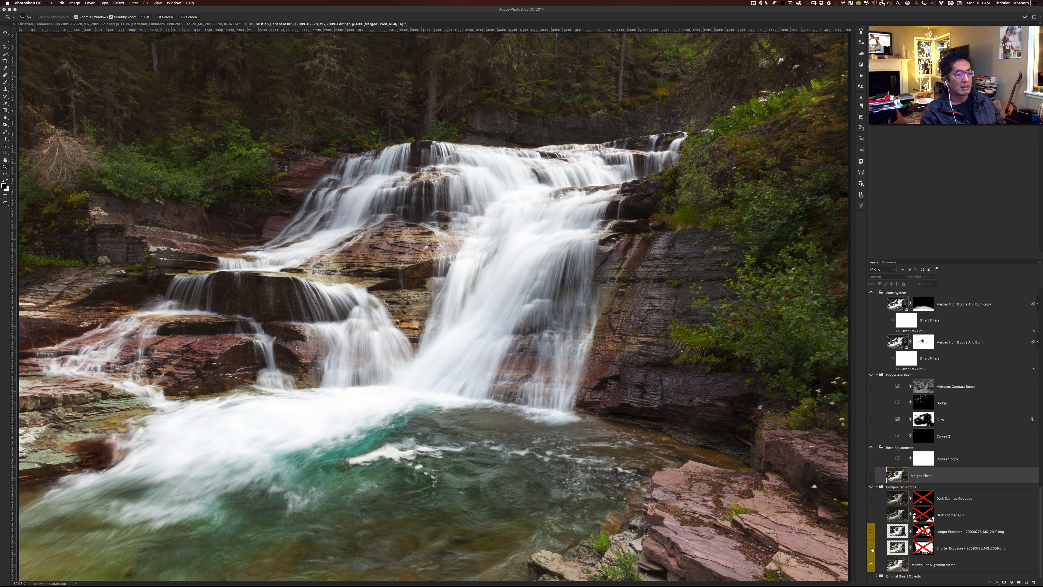
pyautogui.click(871, 548)
pyautogui.click(871, 532)
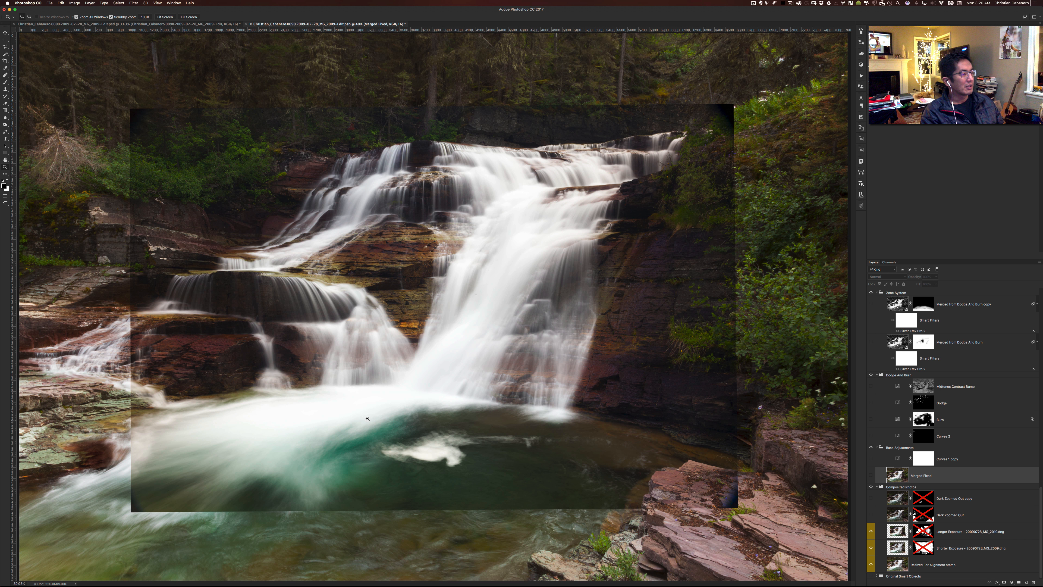
pyautogui.click(871, 515)
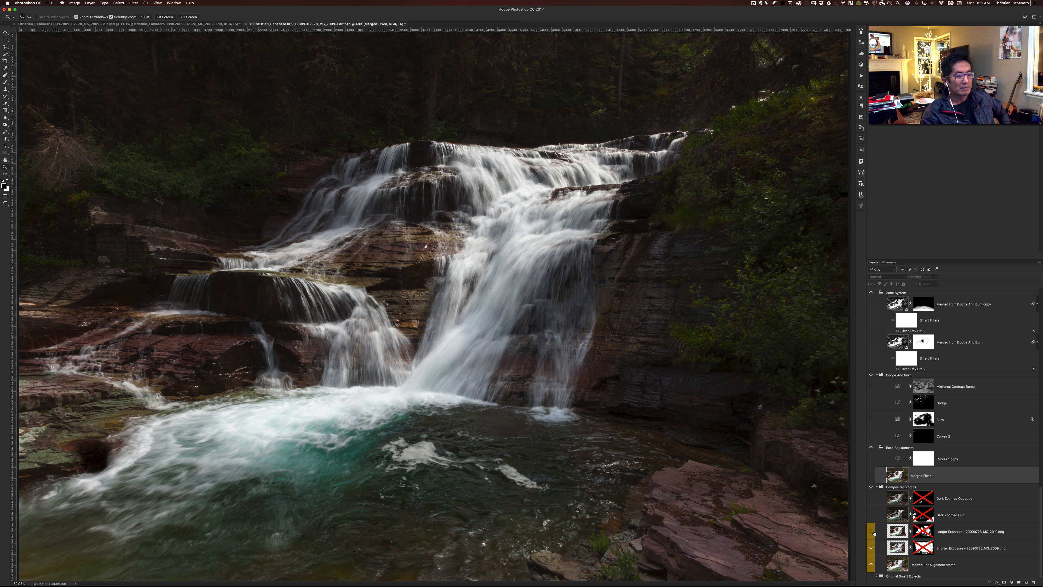
pyautogui.moveTo(871, 498); pyautogui.dragTo(870, 550)
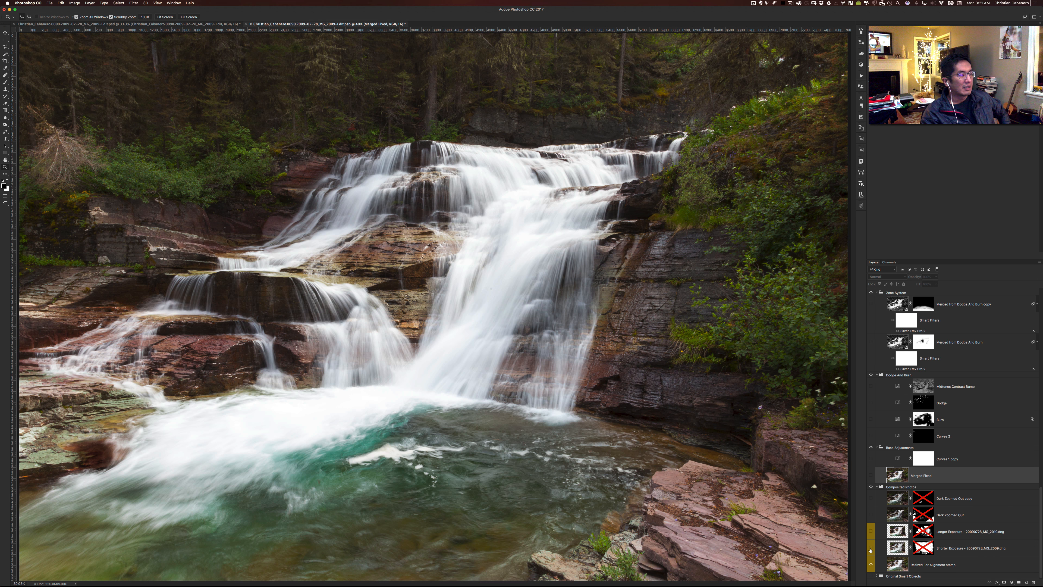
# - Show the Shorter Exposure and Longer Exposure layers with their masks enabled, and inspect the Longer Exposure mask on the canvas
pyautogui.click(871, 548)
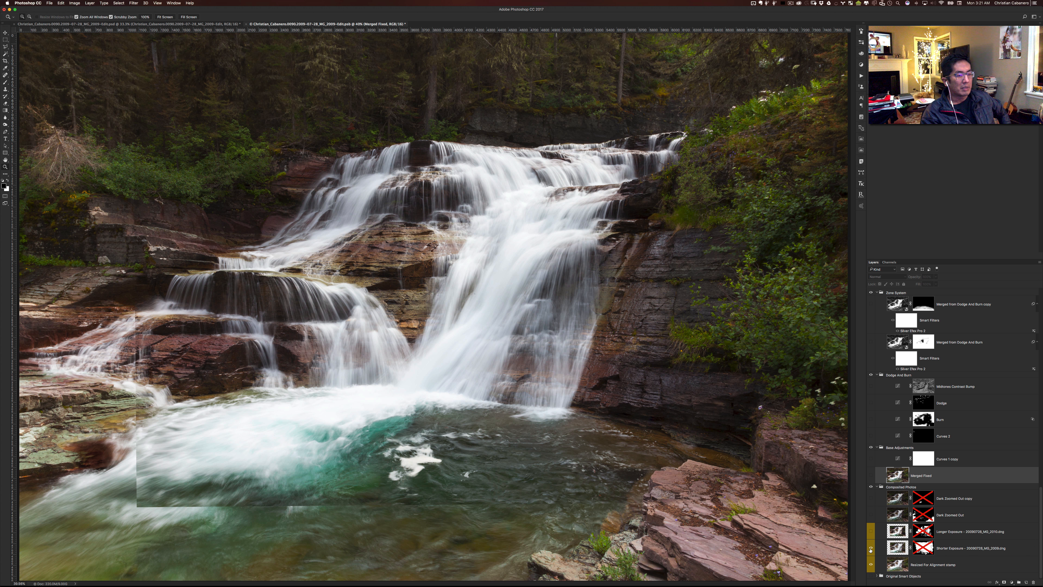
pyautogui.keyDown('shift'); pyautogui.click(927, 548); pyautogui.keyUp('shift')
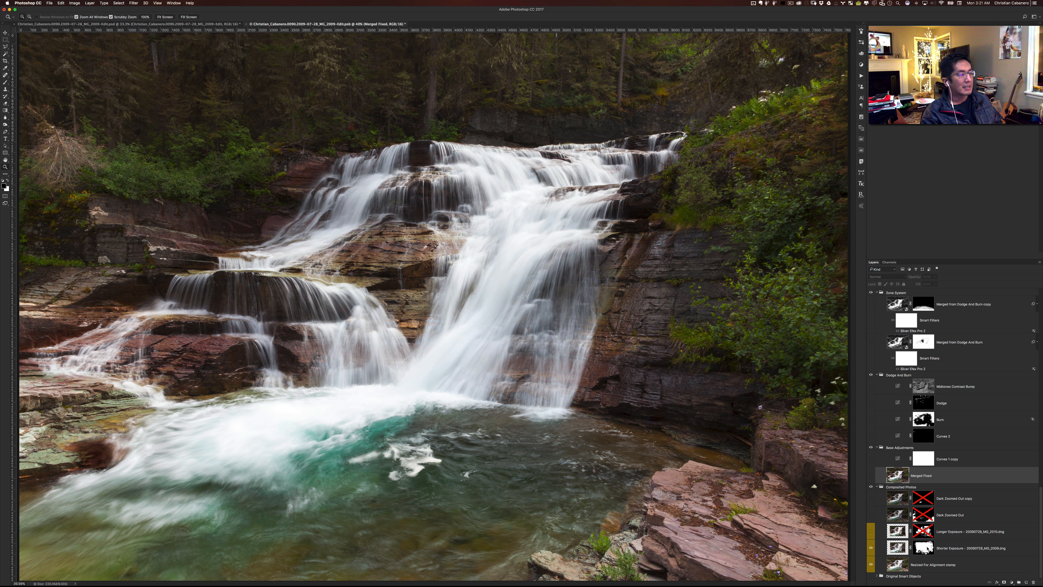
pyautogui.click(871, 532)
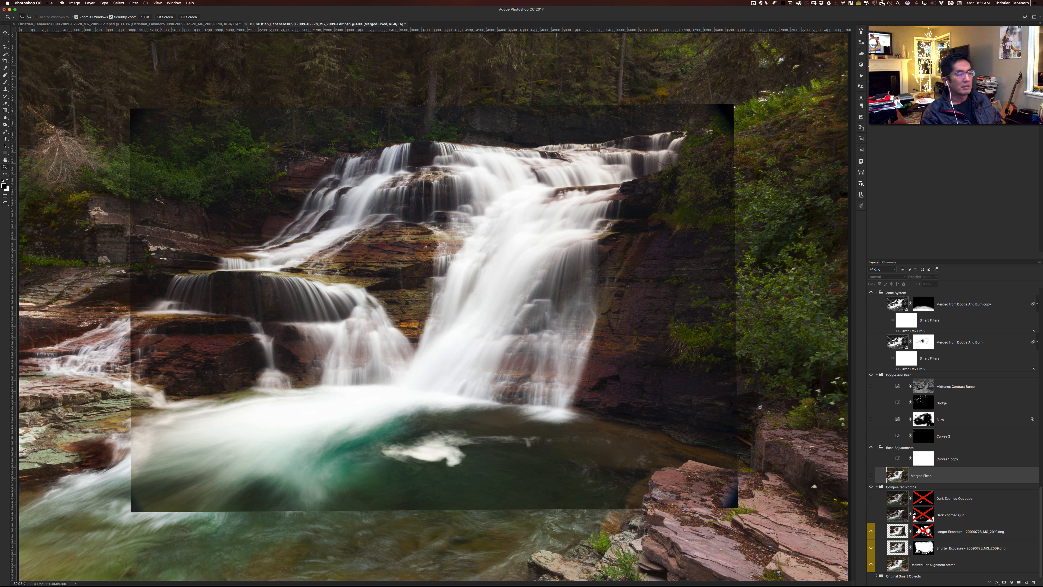
pyautogui.keyDown('shift'); pyautogui.click(923, 532); pyautogui.keyUp('shift')
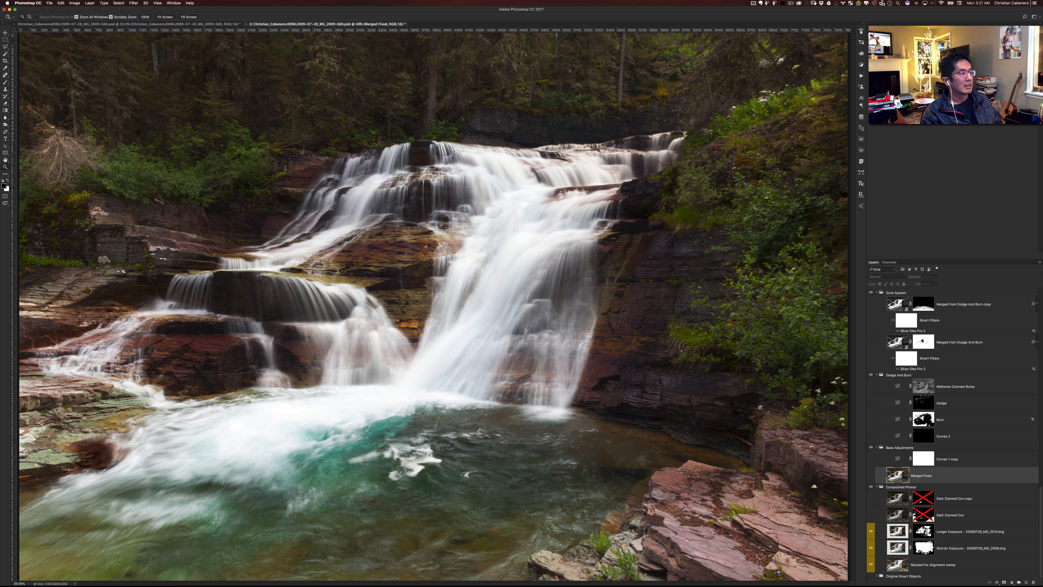
pyautogui.keyDown('alt'); pyautogui.click(923, 531); pyautogui.keyUp('alt')
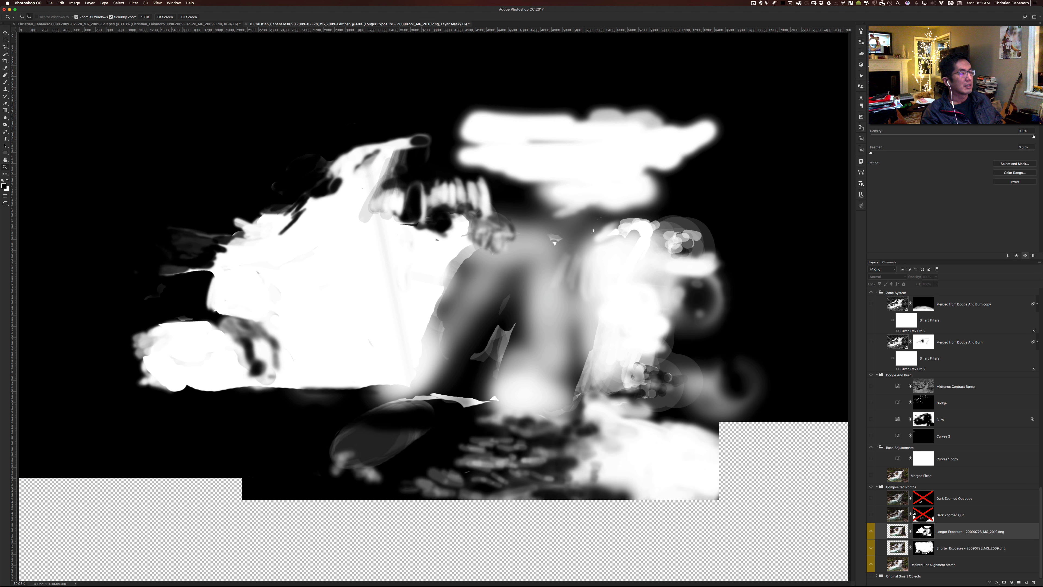
pyautogui.keyDown('alt'); pyautogui.click(923, 531); pyautogui.keyUp('alt')
# - Show the Dark Zoomed Out layers and enable the masks on both Dark Zoomed Out and Dark Zoomed Out copy
pyautogui.keyDown('shift'); pyautogui.click(923, 514); pyautogui.keyUp('shift')
pyautogui.click(870, 515)
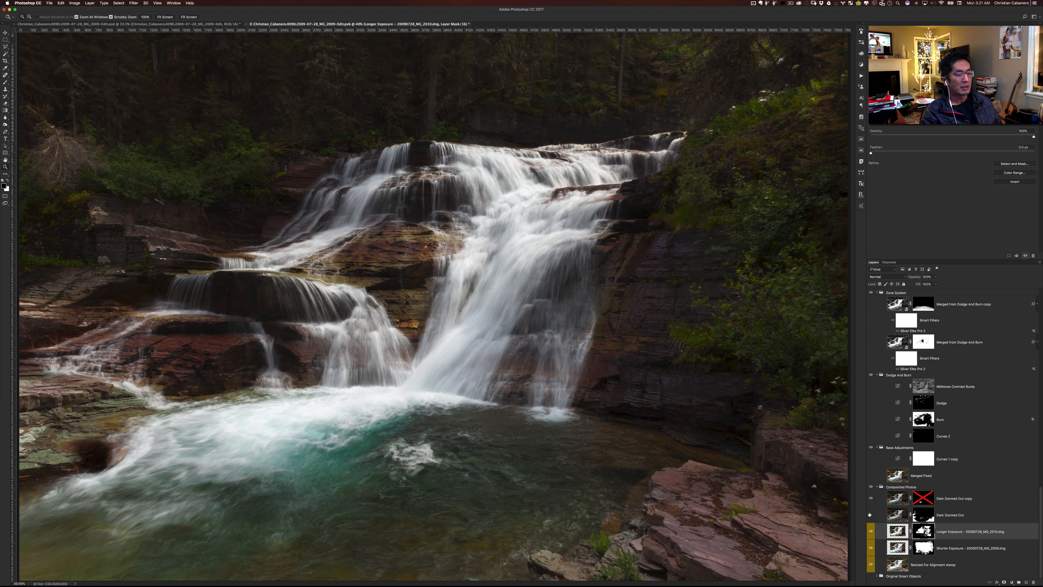
pyautogui.keyDown('shift'); pyautogui.click(917, 502); pyautogui.keyUp('shift')
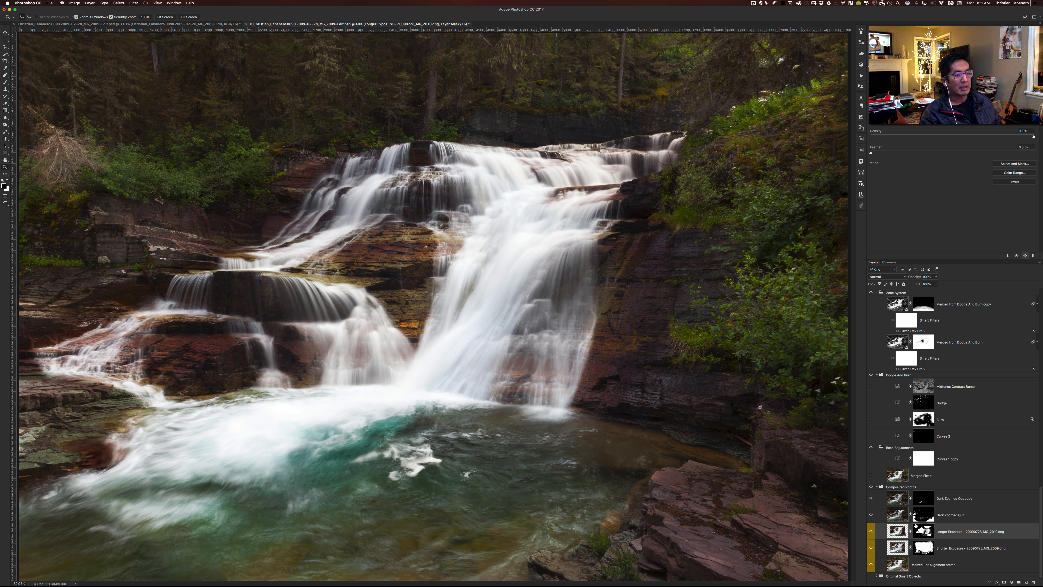
# - Select the Dark Zoomed Out layer's mask, and hide the Dark Zoomed Out copy and Dark Zoomed Out layers
pyautogui.click(923, 514)
pyautogui.click(871, 476)
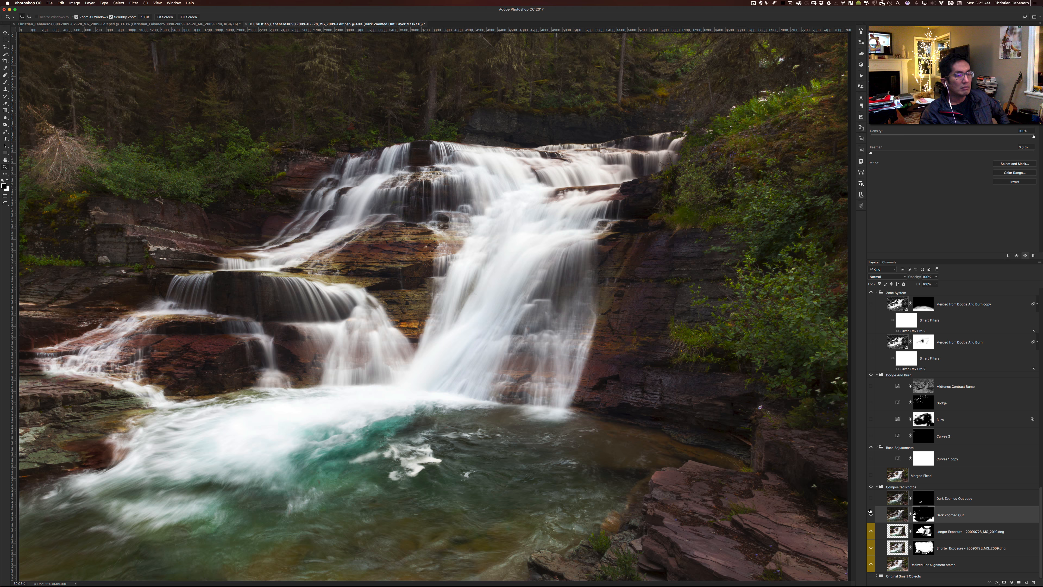
pyautogui.click(871, 498)
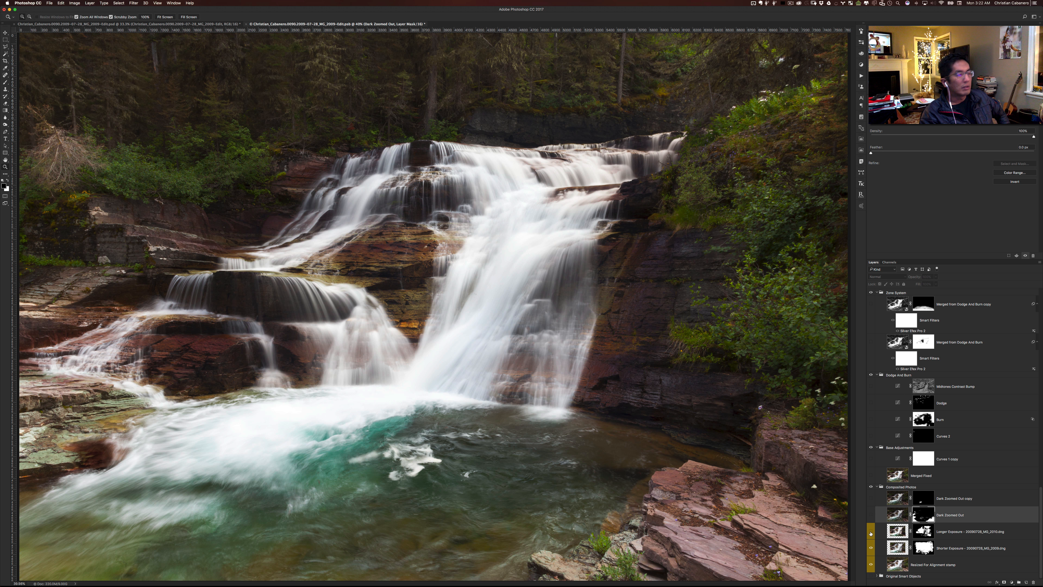
pyautogui.click(871, 514)
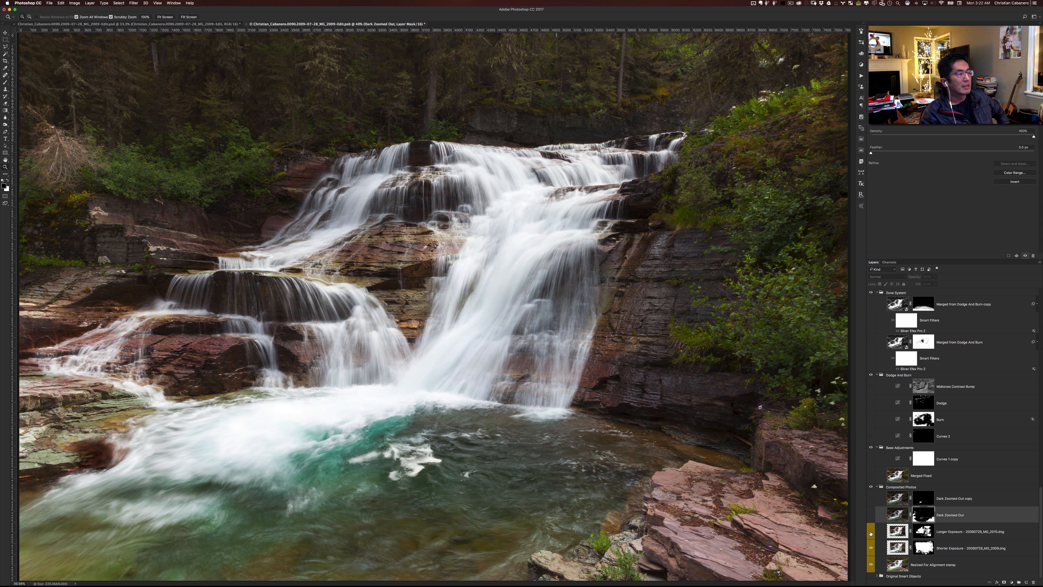
# - Disable the Longer Exposure layer's mask and show the layer to view the unmasked frame
pyautogui.keyDown('shift'); pyautogui.click(924, 533); pyautogui.keyUp('shift')
pyautogui.click(872, 532)
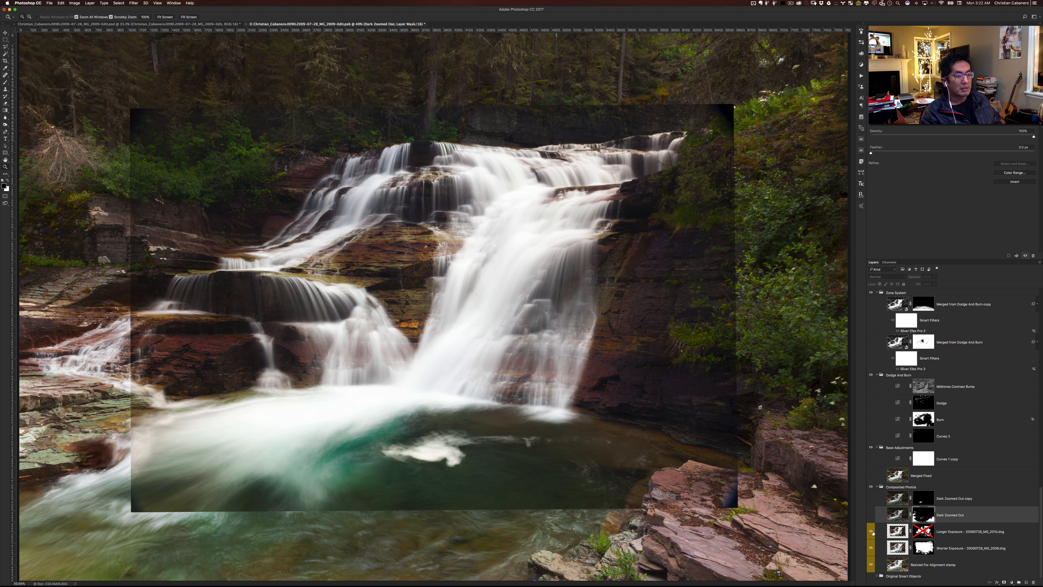
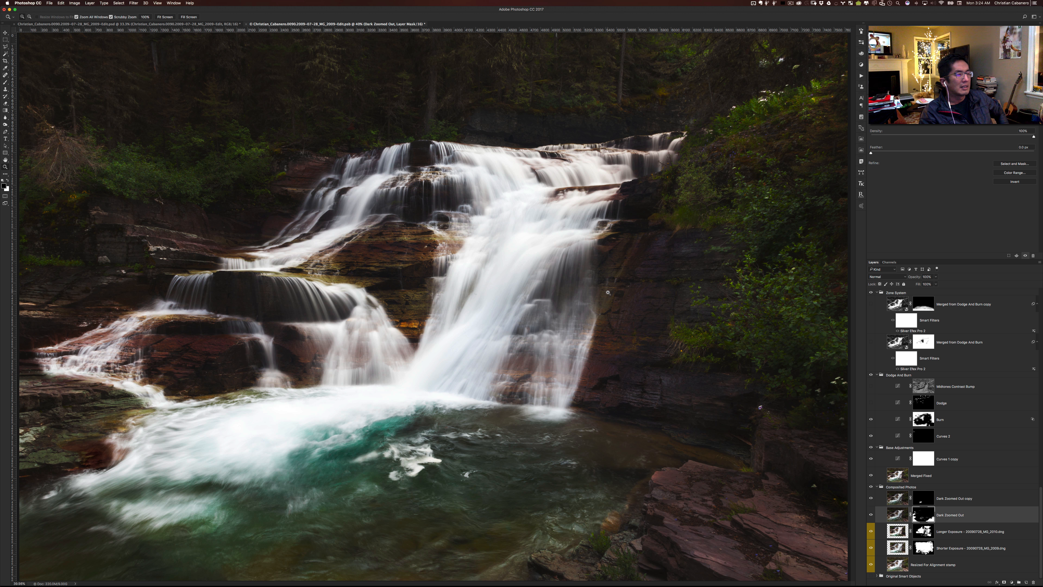
# - Toggle the Burn layer off and on in the Dodge And Burn group, and show the Dodge layer above it
pyautogui.click(871, 419)
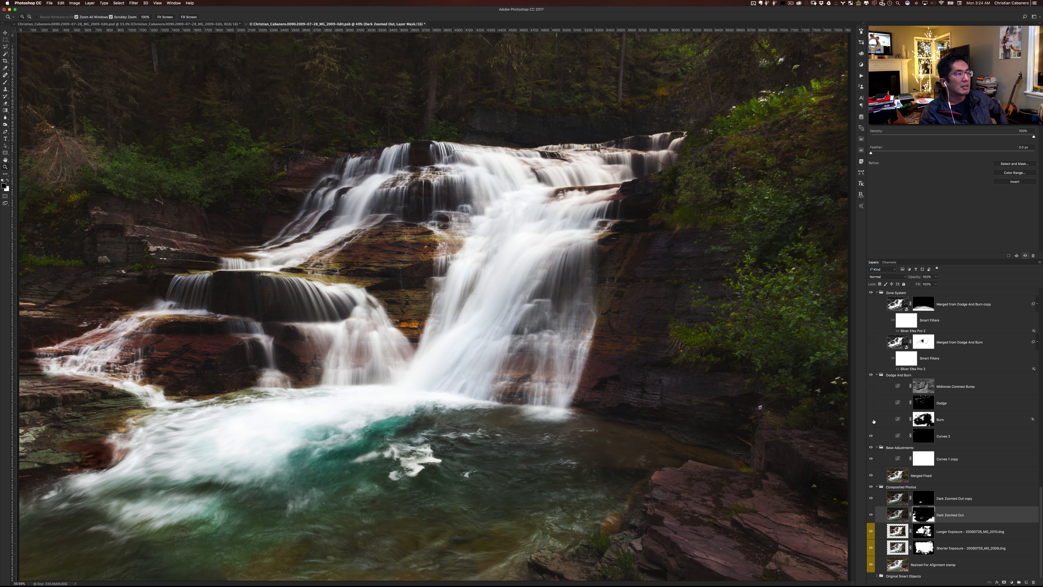
pyautogui.click(871, 419)
pyautogui.click(871, 403)
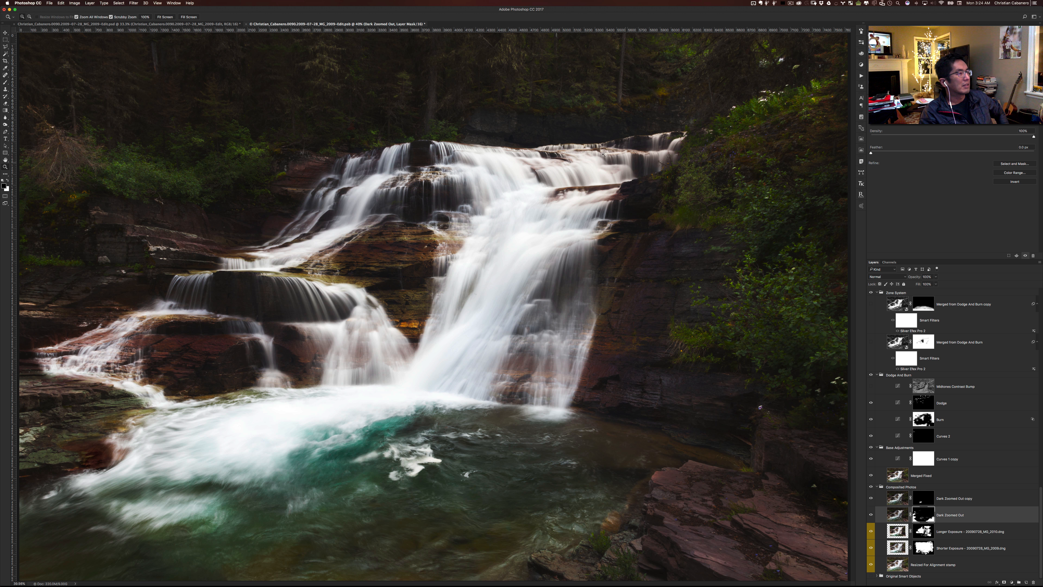
# - Show the Midtones Contrast Bump layer, select its mask, and toggle the layer's visibility to compare the effect, leaving it shown
pyautogui.click(871, 386)
pyautogui.click(925, 388)
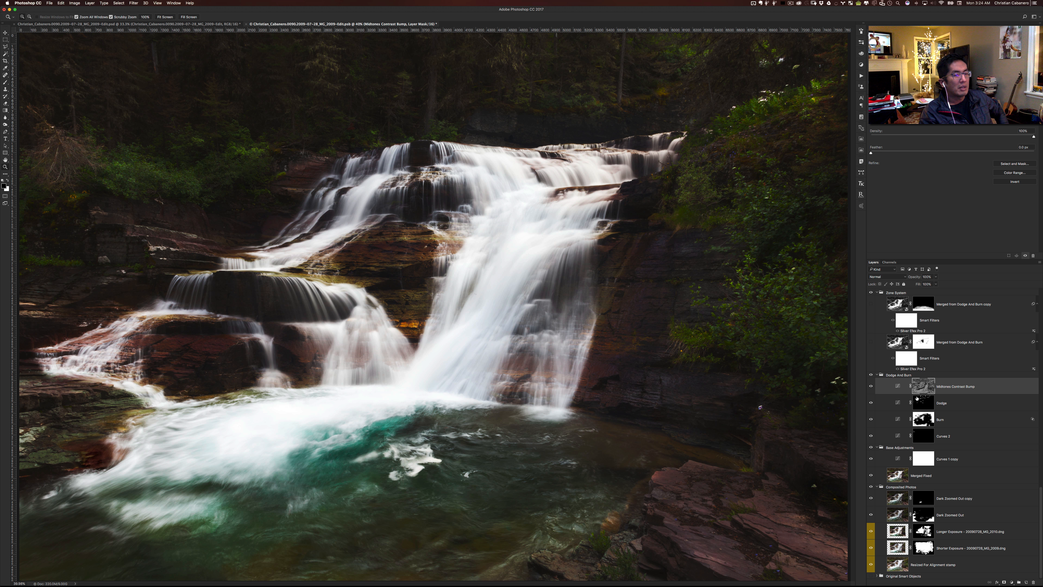
pyautogui.click(874, 387)
pyautogui.click(873, 387)
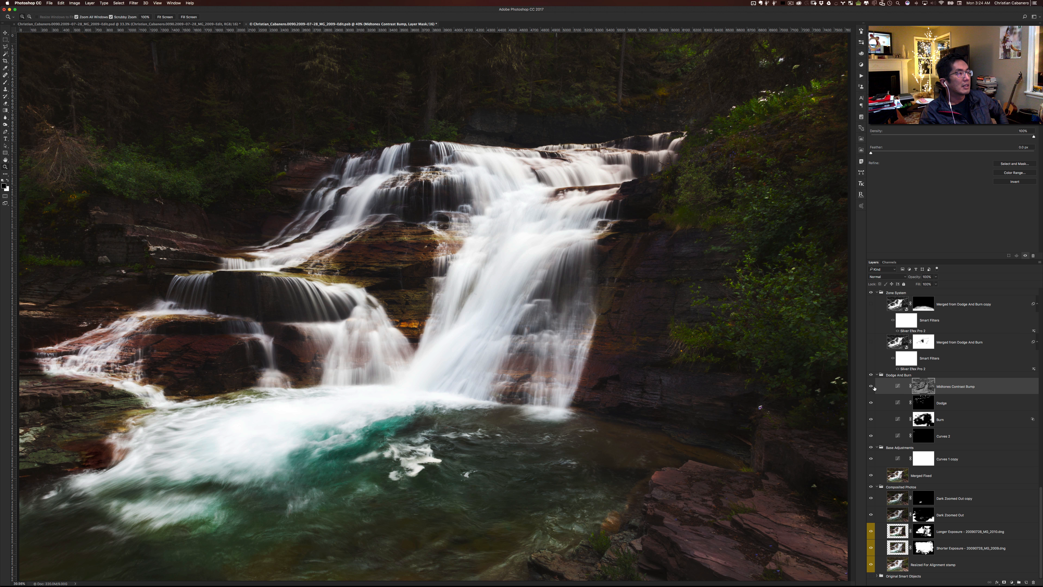
pyautogui.click(874, 387)
pyautogui.scroll(2, 879, 415)
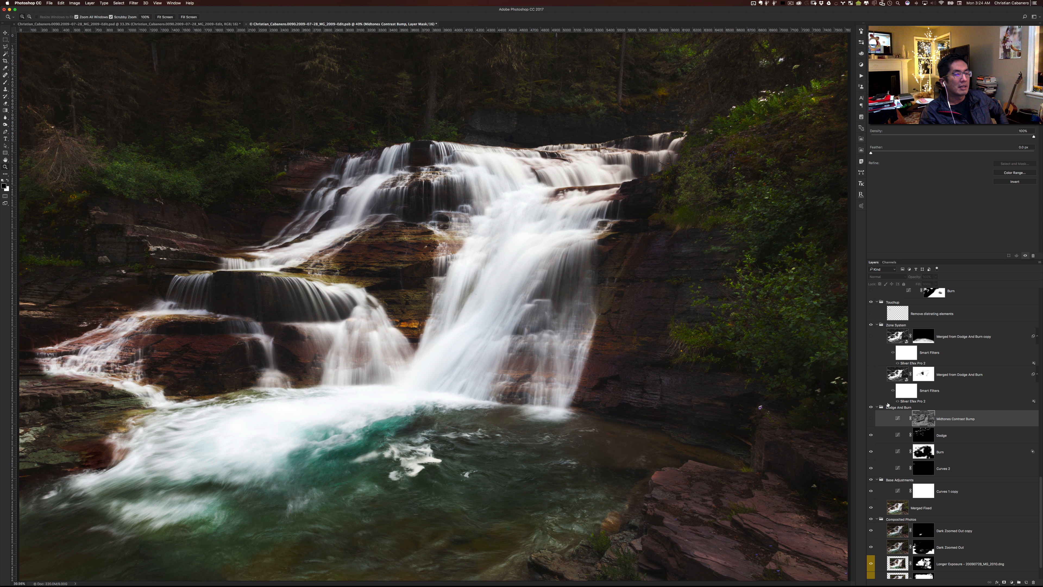
pyautogui.click(871, 419)
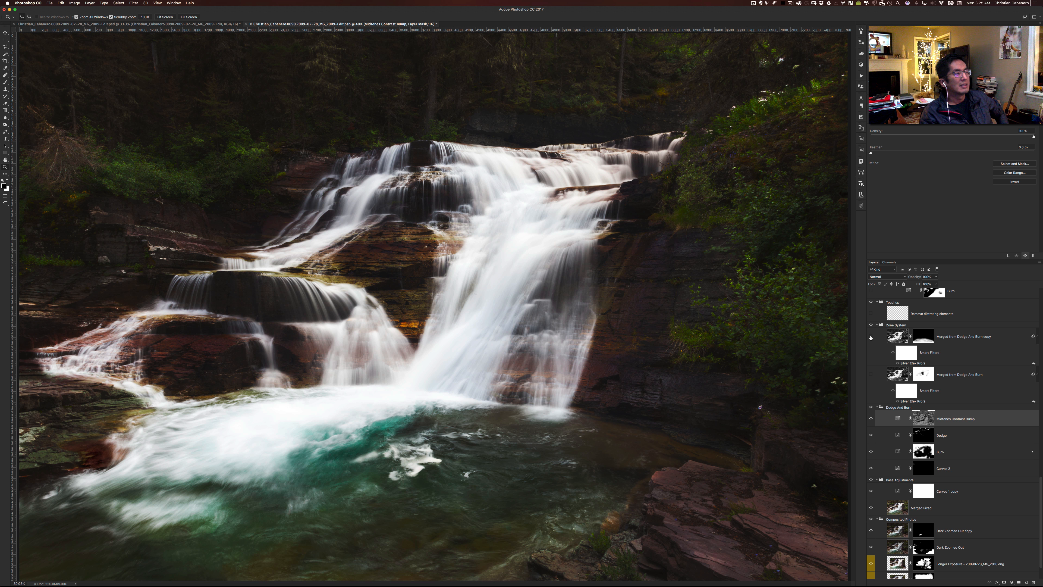
# - Select and show the Merged from Dodge And Burn layer in the Zone System group, and set its blend mode to Normal
pyautogui.click(873, 374)
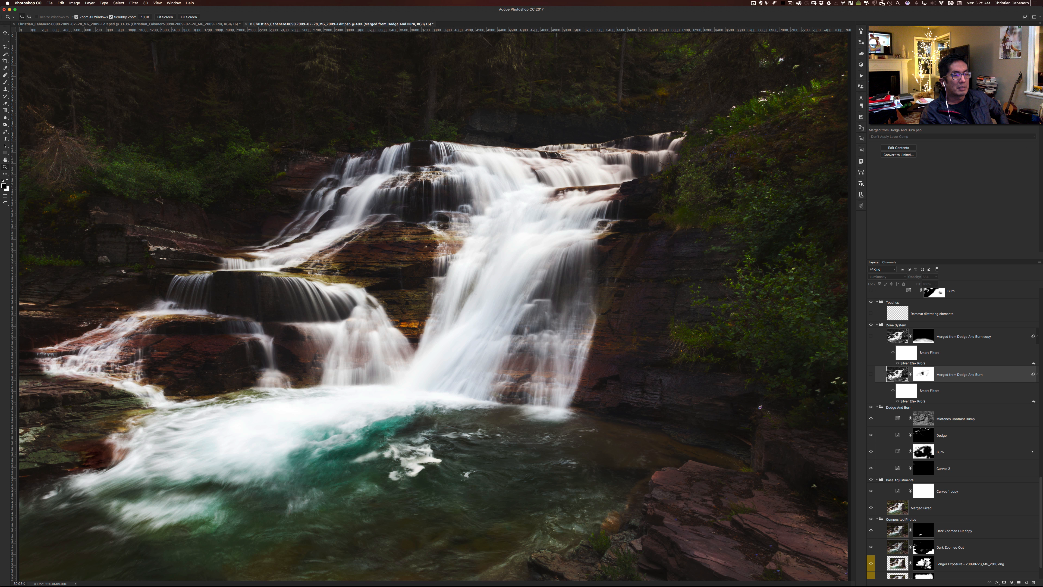
pyautogui.click(871, 374)
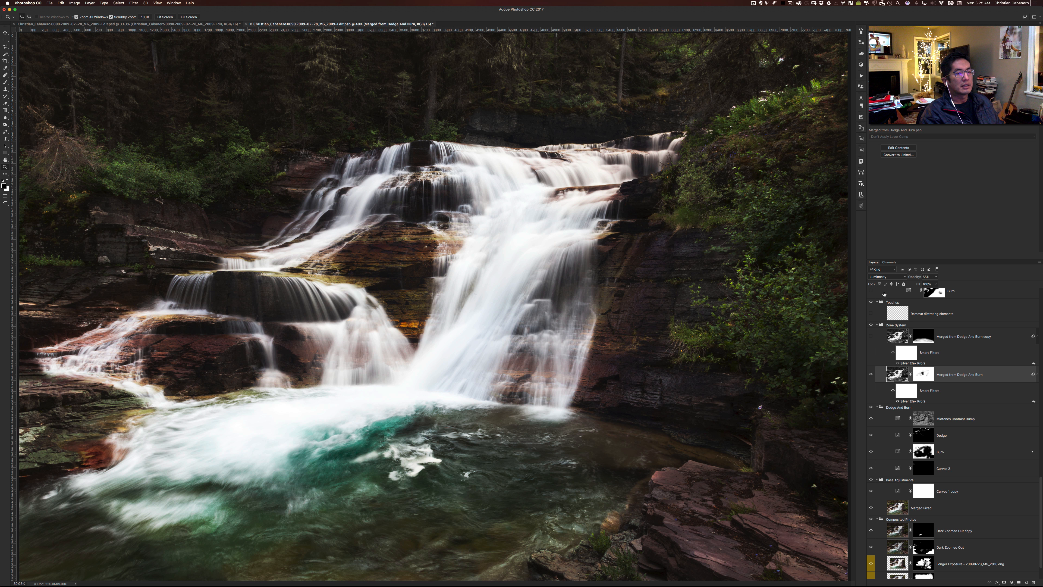
pyautogui.click(882, 280)
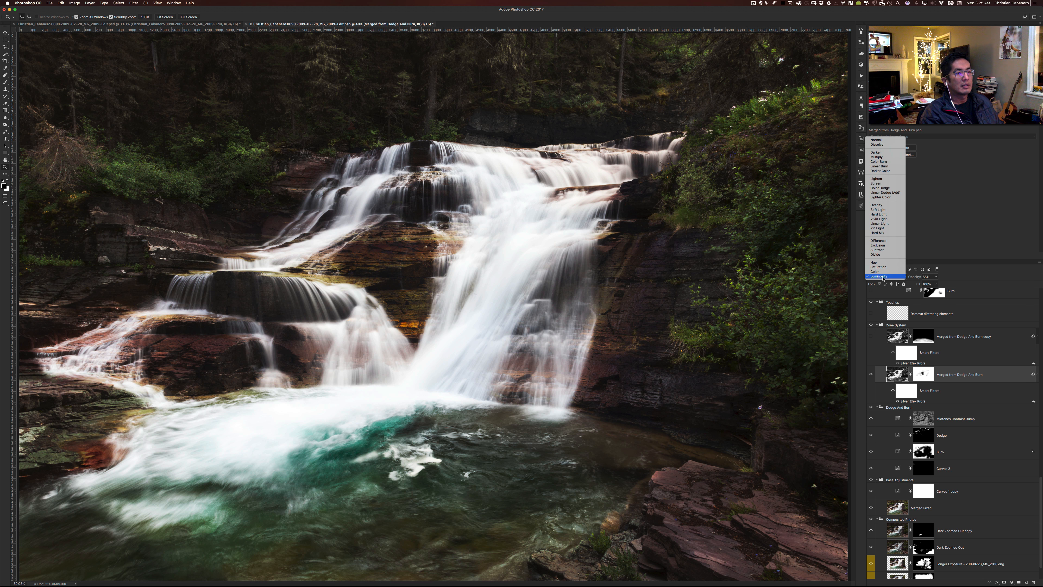
pyautogui.click(877, 139)
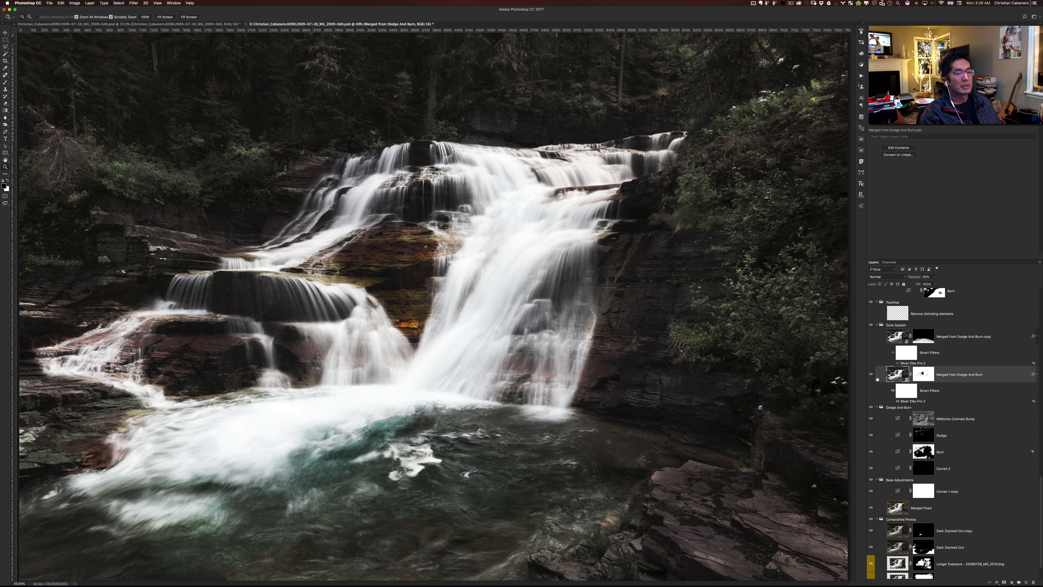
# - Disable and re-enable the mask on the Merged from Dodge And Burn layer to compare the masked area
pyautogui.scroll(1, 881, 376)
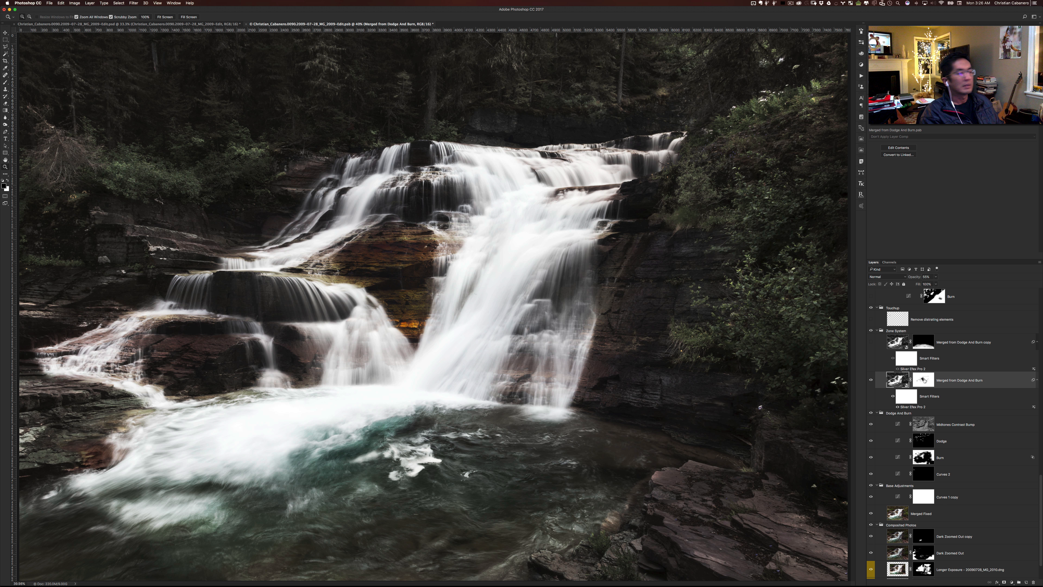
pyautogui.keyDown('shift'); pyautogui.click(923, 380); pyautogui.keyUp('shift')
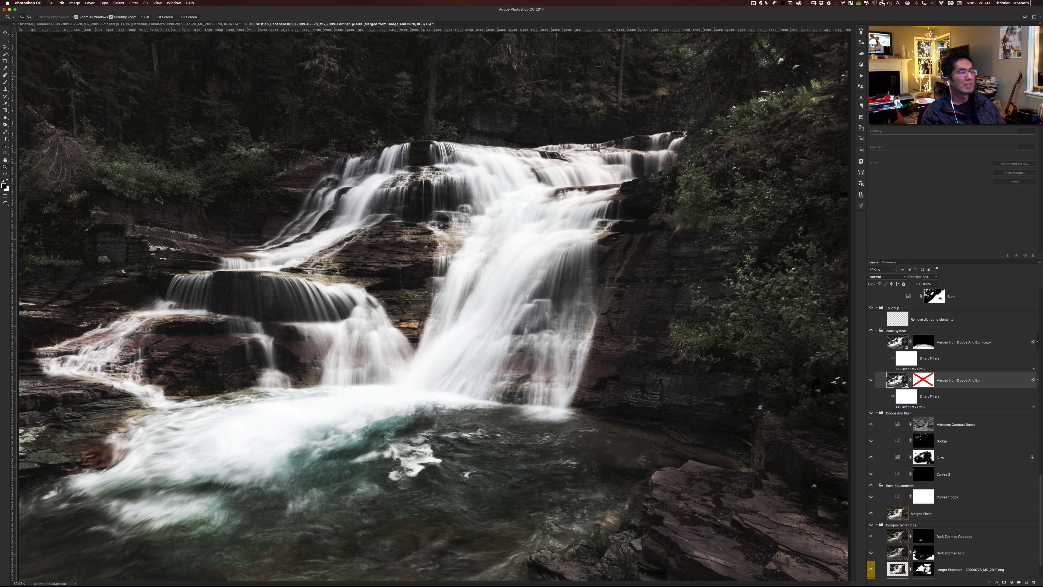
pyautogui.keyDown('shift'); pyautogui.click(921, 381); pyautogui.keyUp('shift')
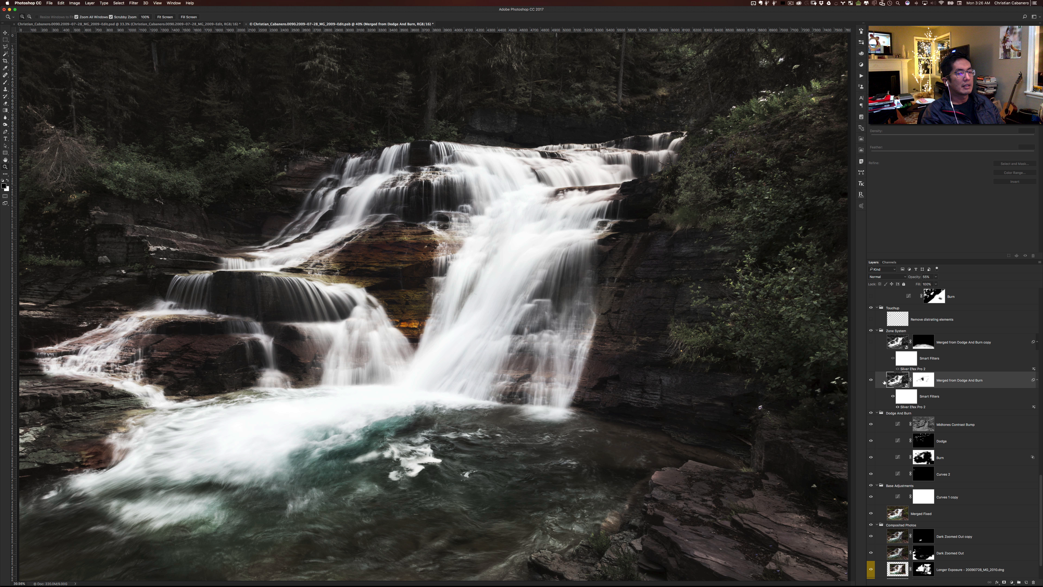
# - Set the Merged from Dodge And Burn layer's blend mode to Luminosity, and toggle its visibility off and on
pyautogui.click(877, 278)
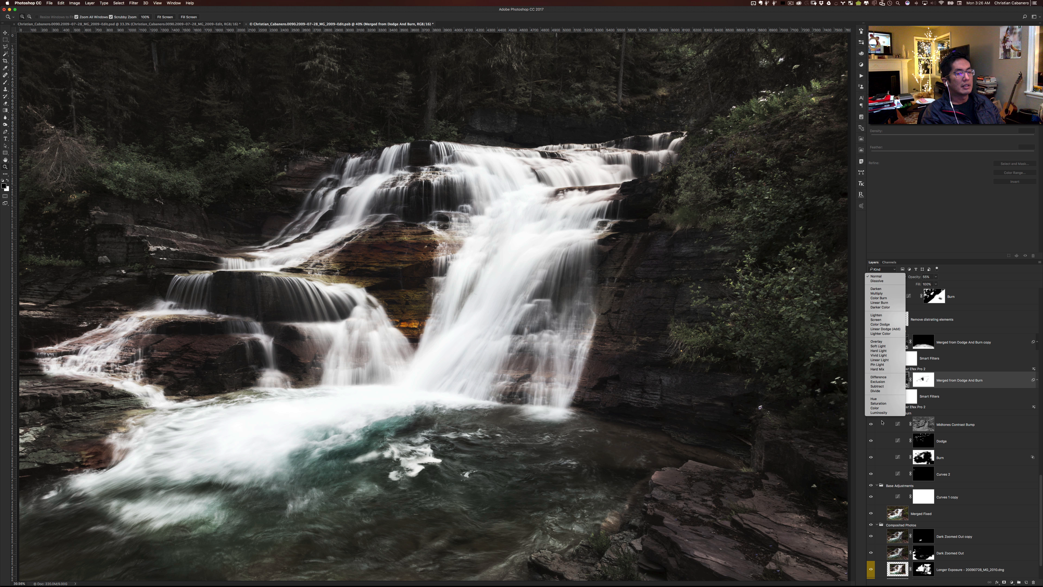
pyautogui.click(878, 412)
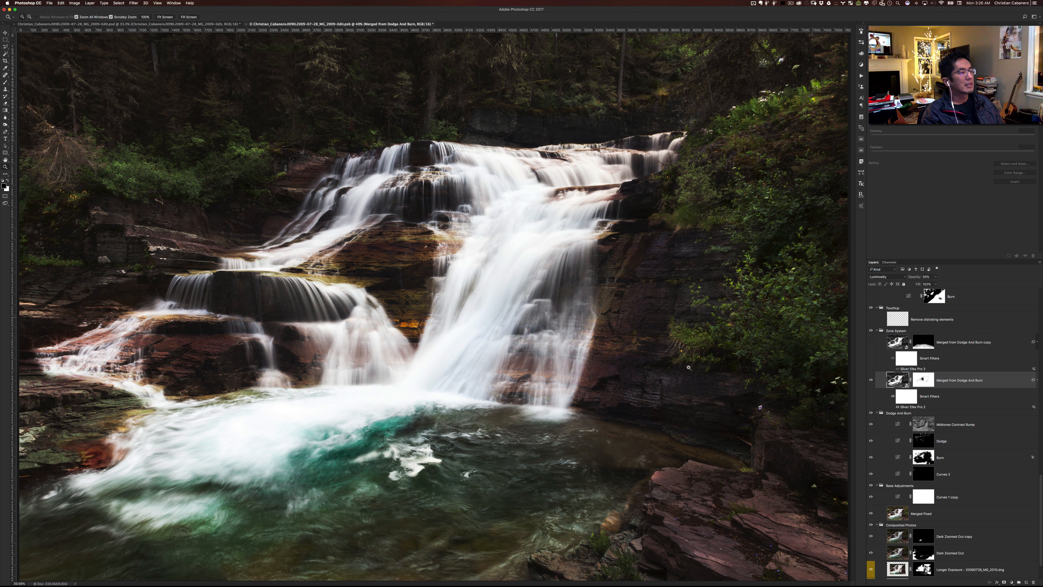
pyautogui.click(871, 380)
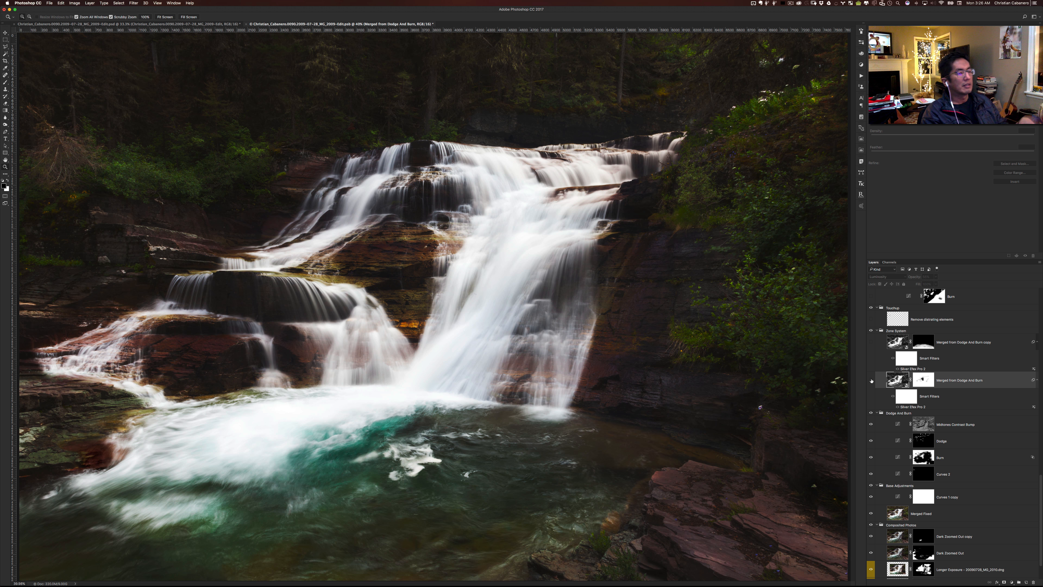
pyautogui.click(871, 381)
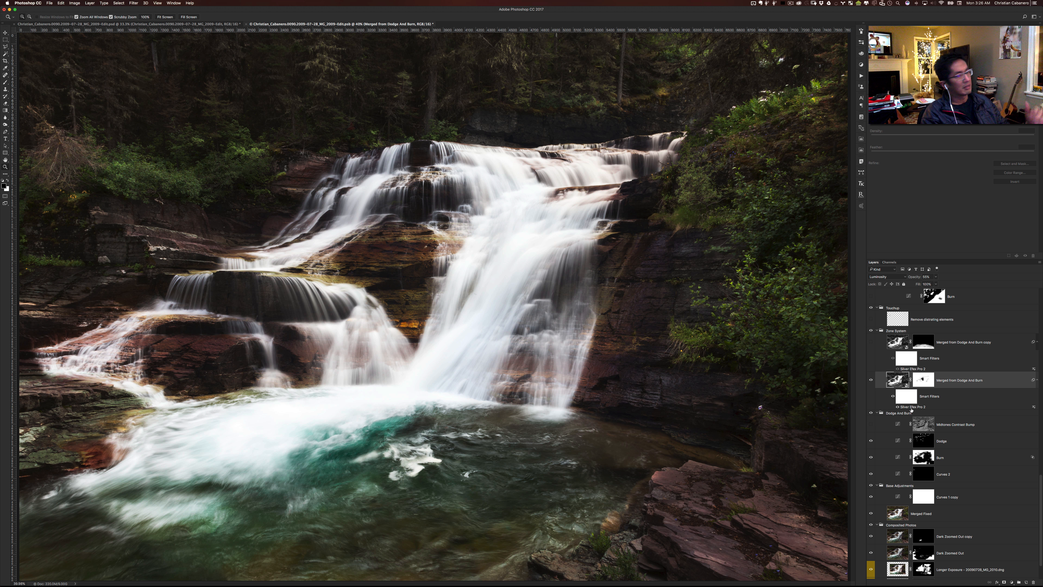
# - Show the Merged from Dodge And Burn copy layer and compare its settings with the original layer's, leaving the copy selected
pyautogui.scroll(3, 963, 427)
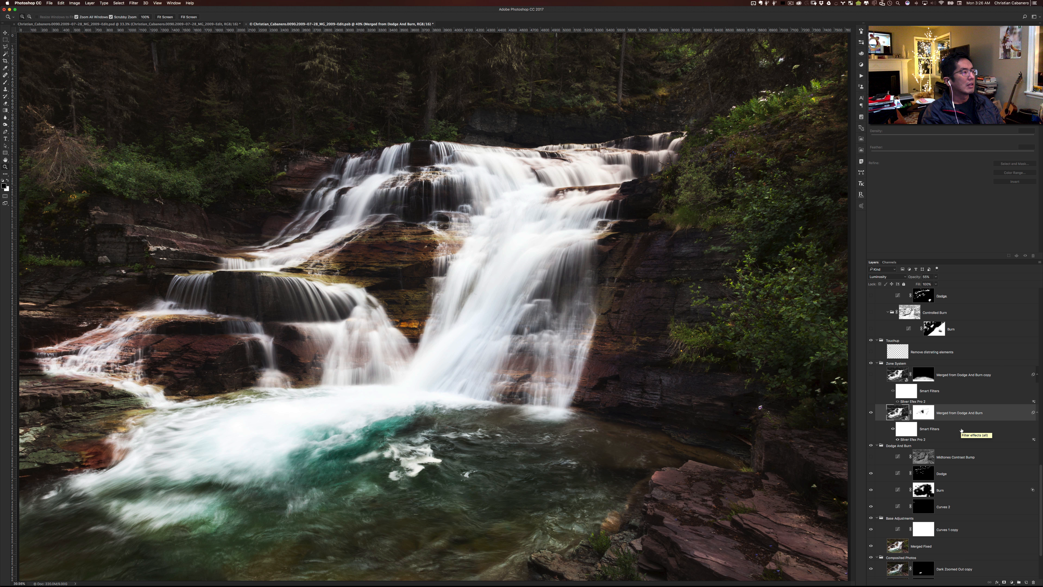
pyautogui.click(871, 374)
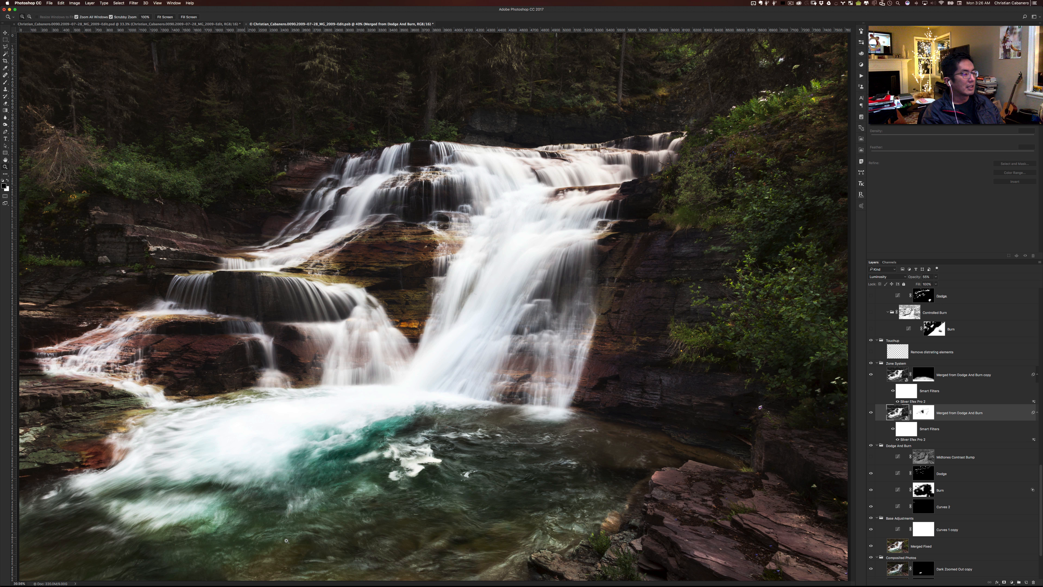
pyautogui.click(896, 372)
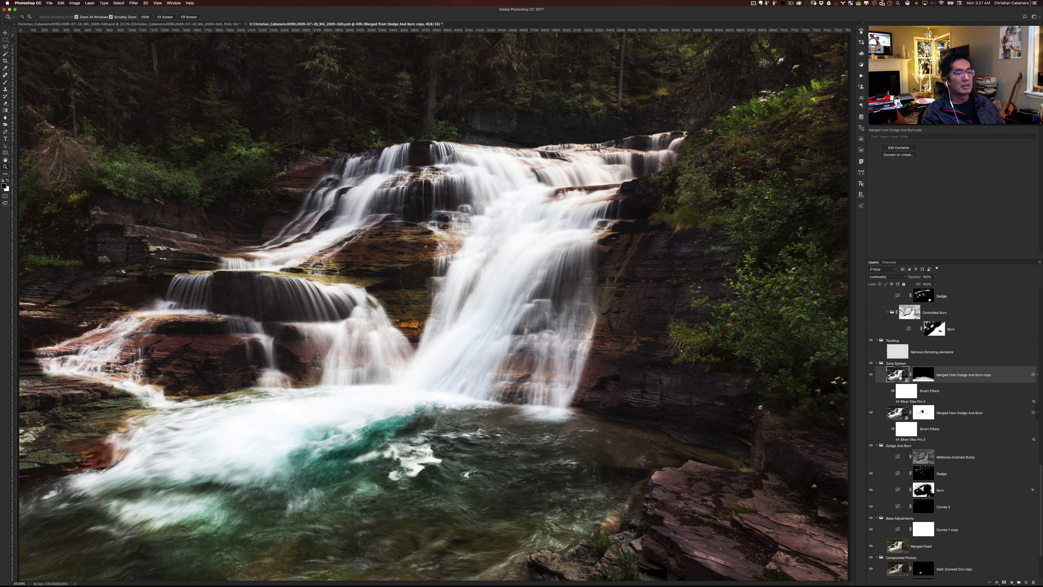
pyautogui.click(899, 414)
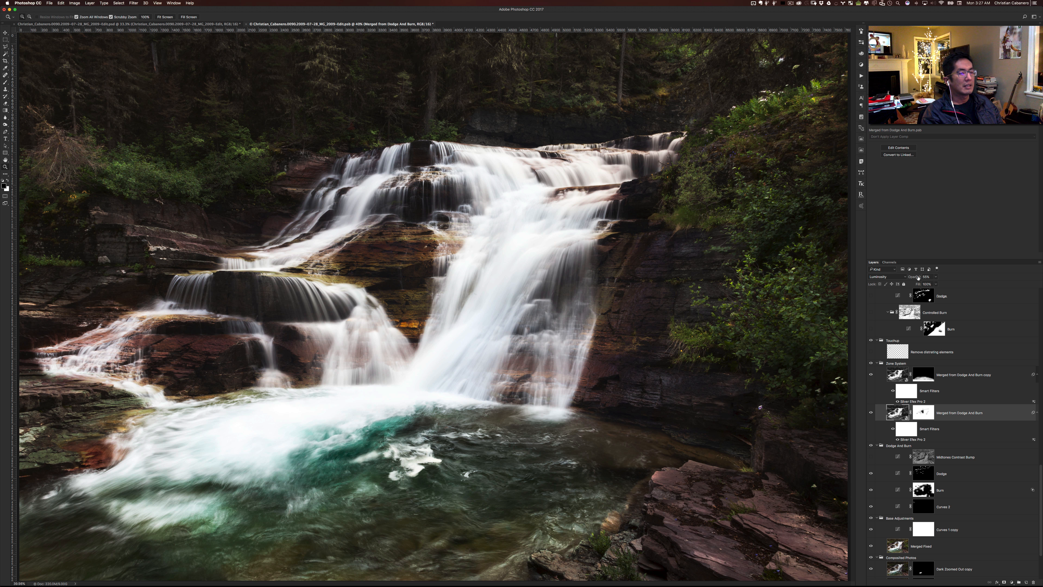
pyautogui.click(901, 372)
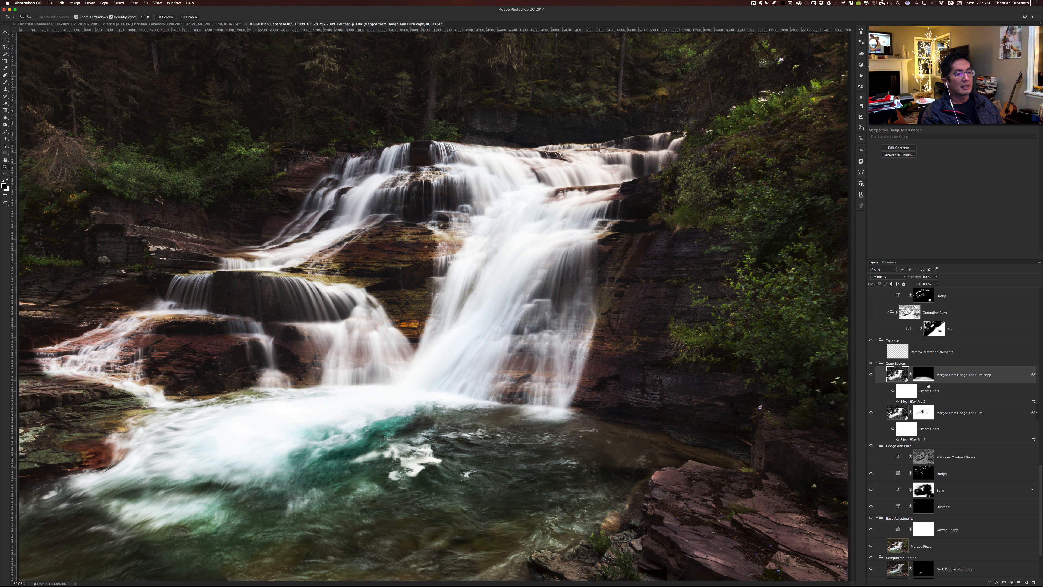
# - Toggle the Touchup group off and on to compare the photo with and without it
pyautogui.scroll(2, 903, 382)
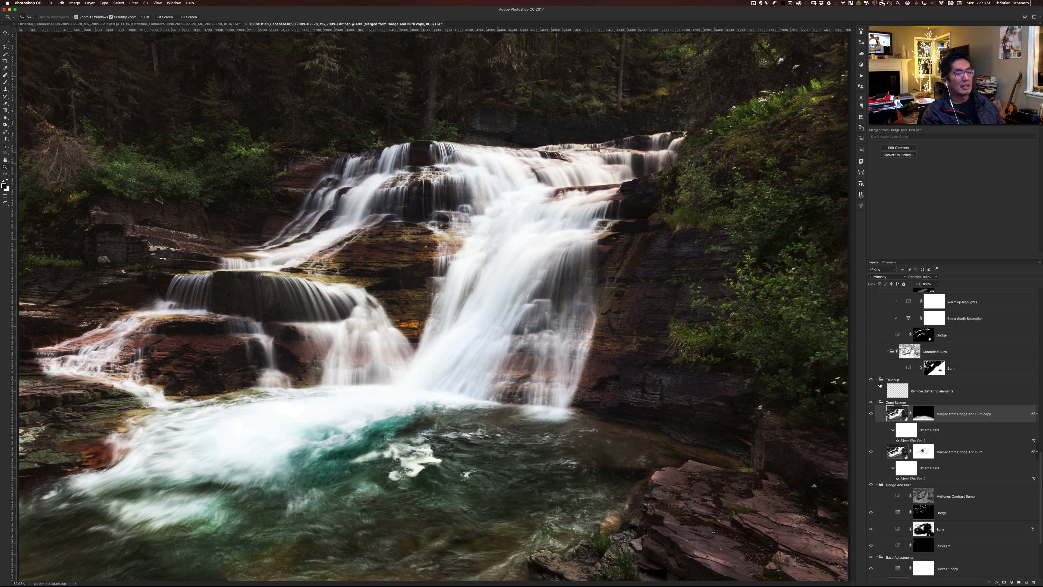
pyautogui.click(871, 380)
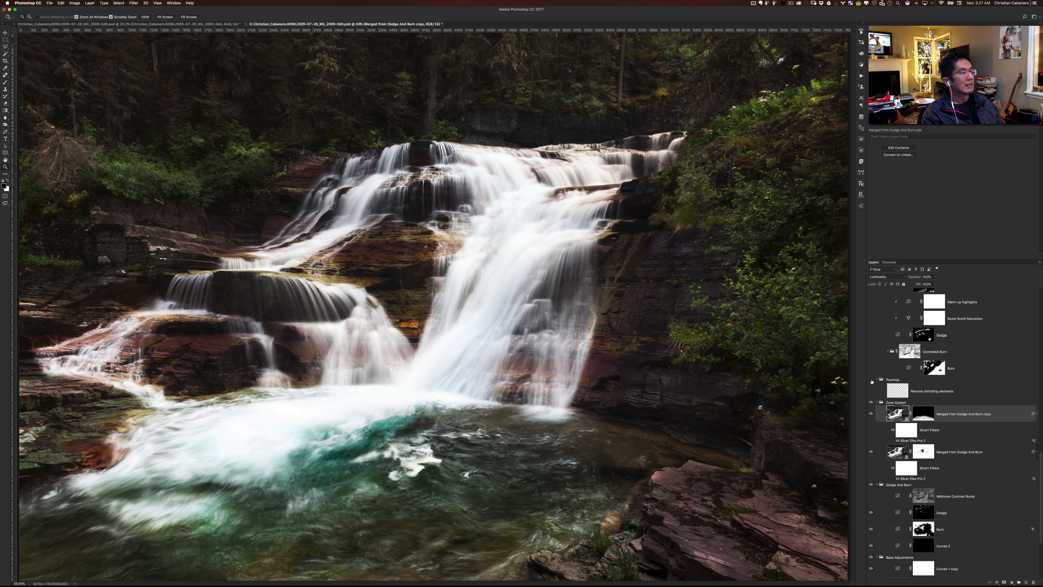
pyautogui.click(871, 379)
# - Toggle the Remove distracting elements layer repeatedly to compare the photo before and after the cleanup, leaving it shown
pyautogui.click(871, 391)
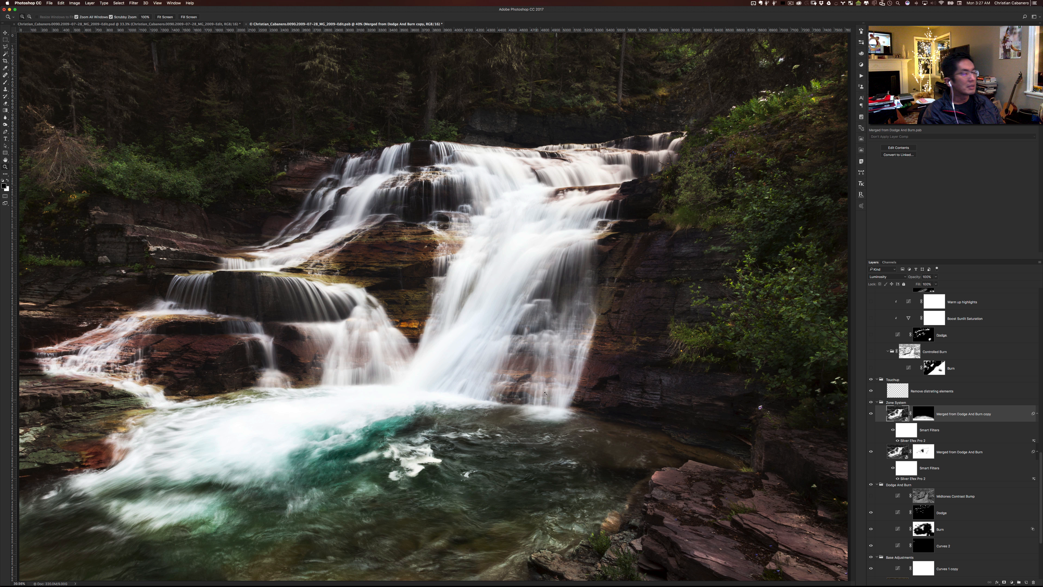
pyautogui.click(871, 392)
pyautogui.click(871, 392)
pyautogui.click(871, 393)
pyautogui.click(871, 394)
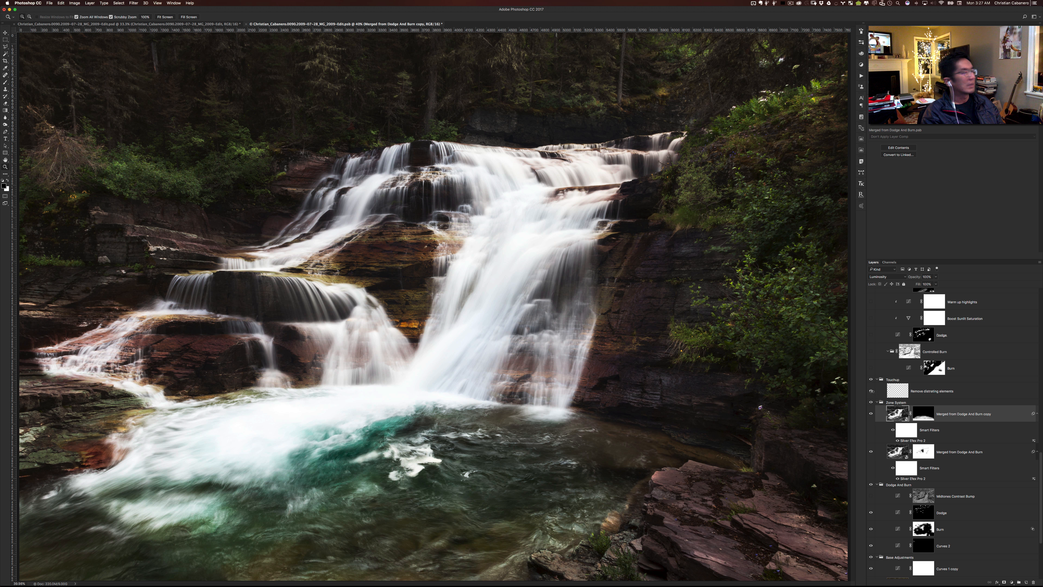
pyautogui.click(871, 393)
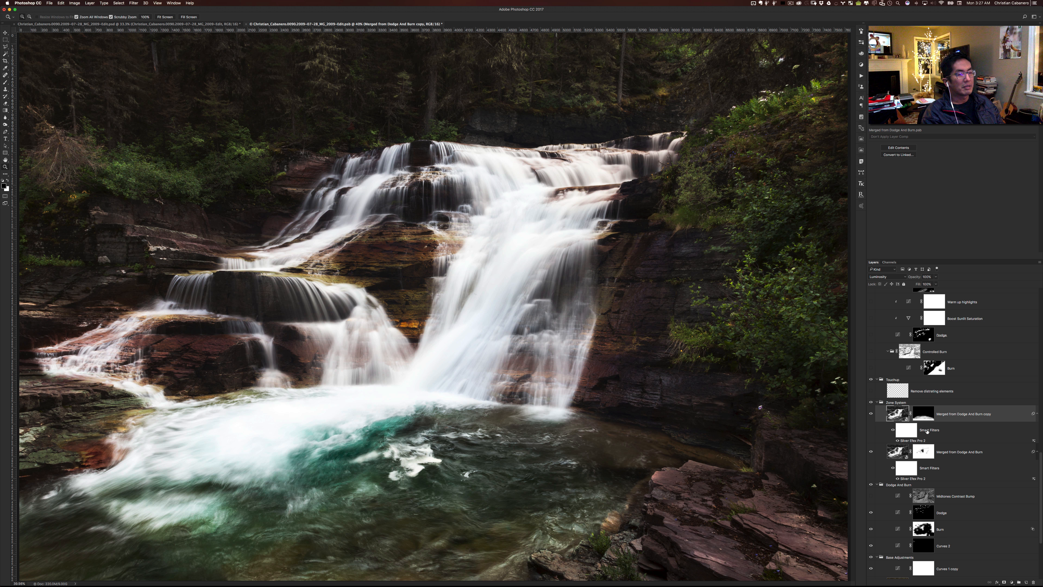
pyautogui.click(871, 392)
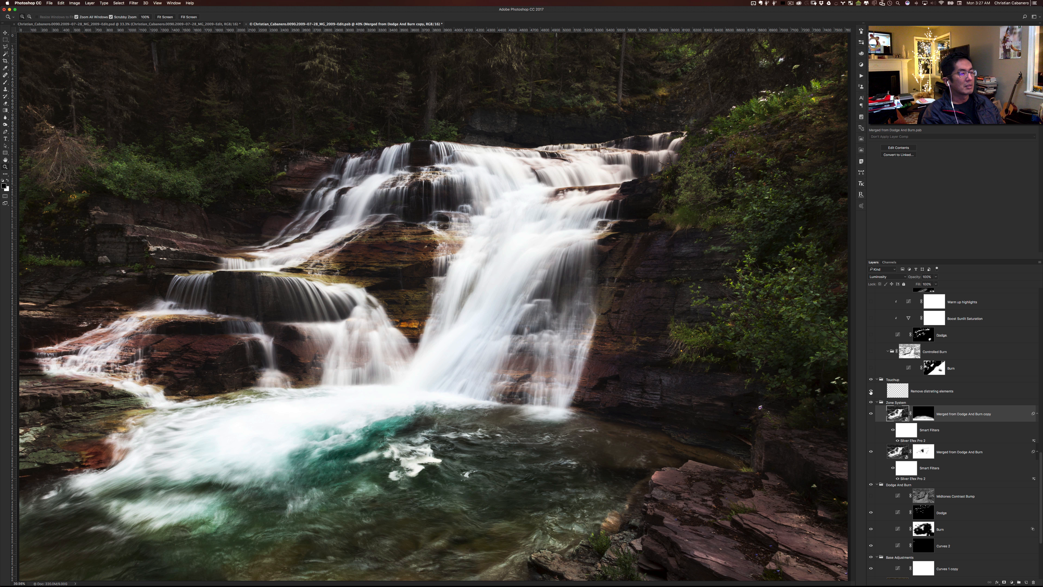
pyautogui.click(871, 392)
pyautogui.click(871, 393)
pyautogui.click(871, 393)
pyautogui.click(871, 392)
pyautogui.click(871, 392)
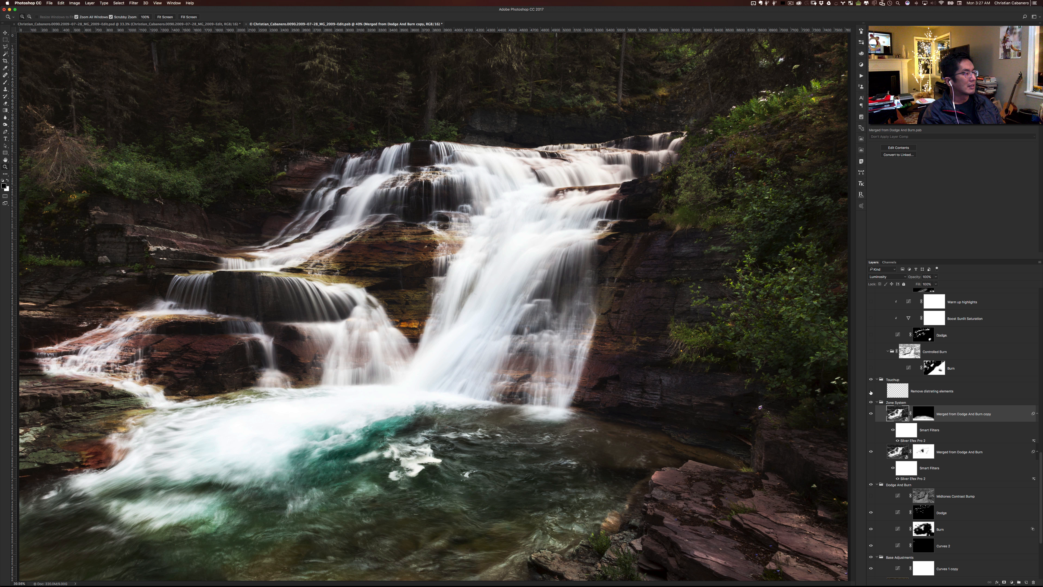
pyautogui.click(871, 392)
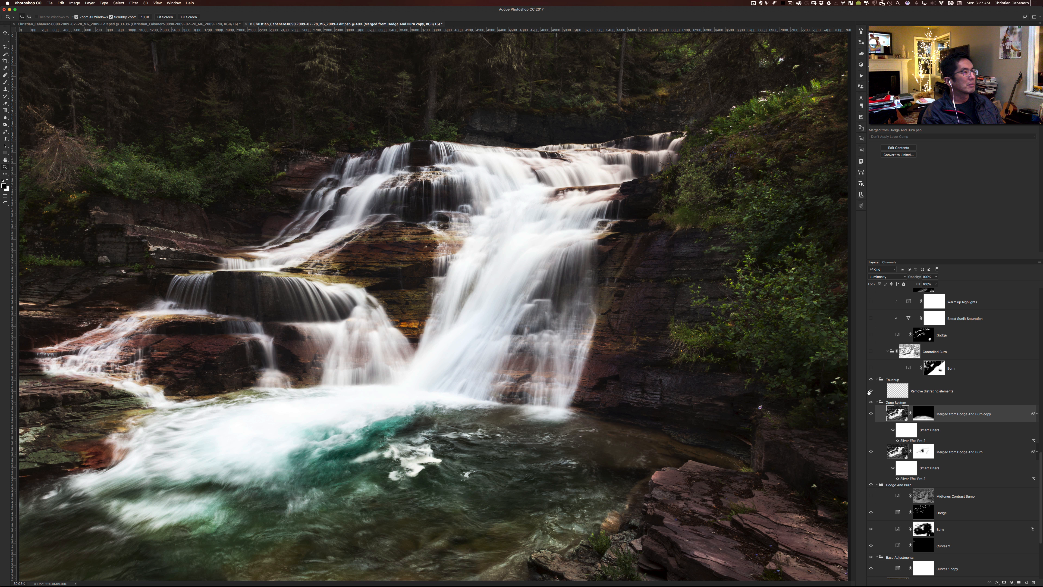
# - Show the Controlled Burn group and the Burn layer inside it, and select the Controlled Burn group
pyautogui.scroll(5, 884, 392)
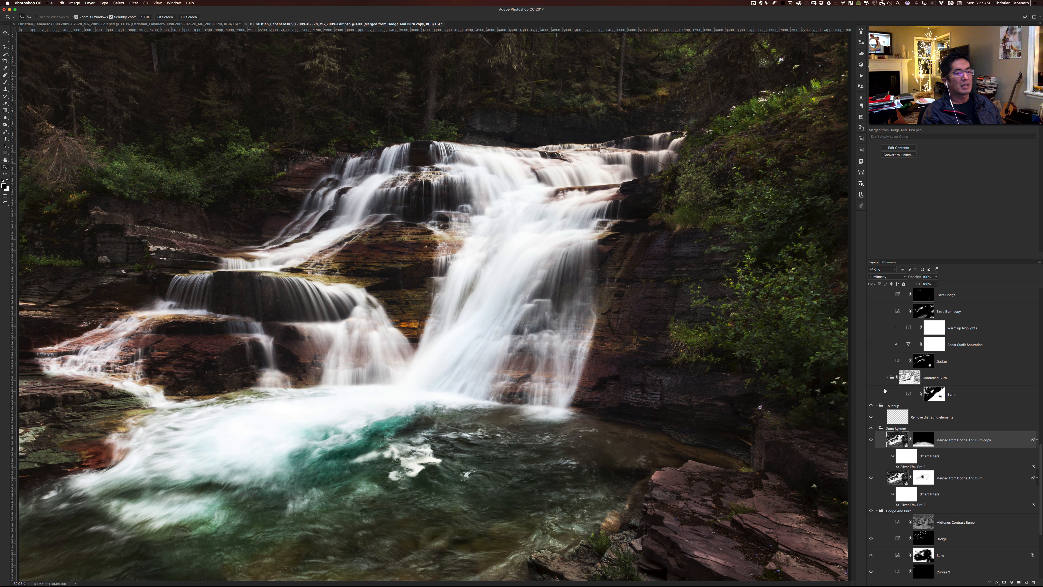
pyautogui.scroll(1, 884, 390)
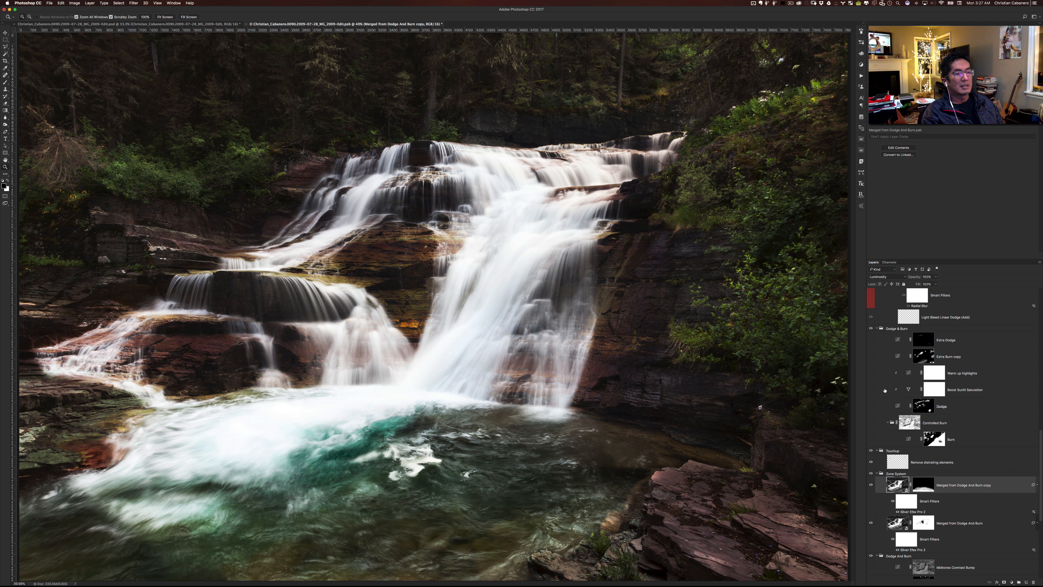
pyautogui.click(871, 422)
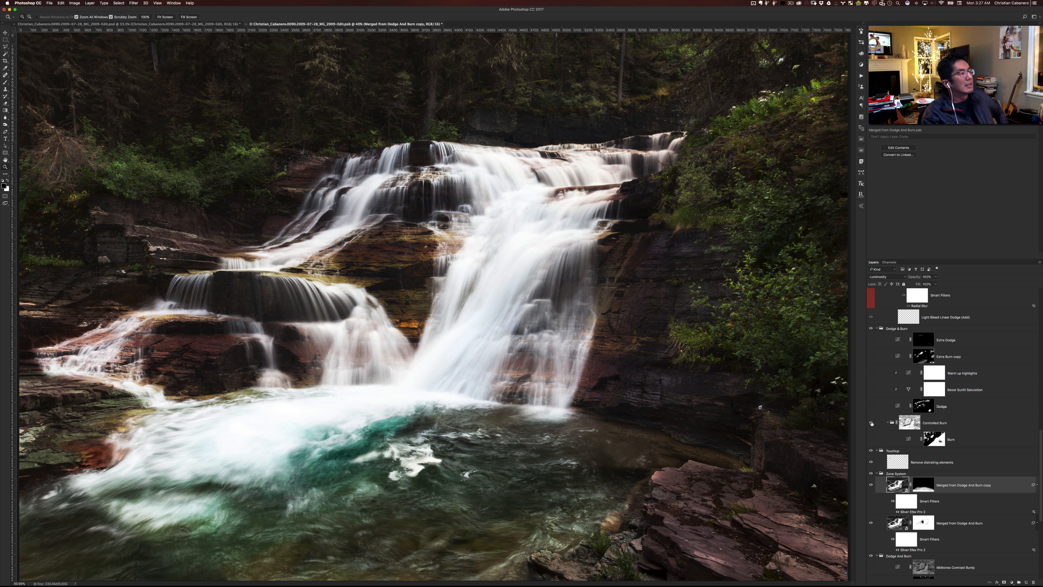
pyautogui.click(871, 439)
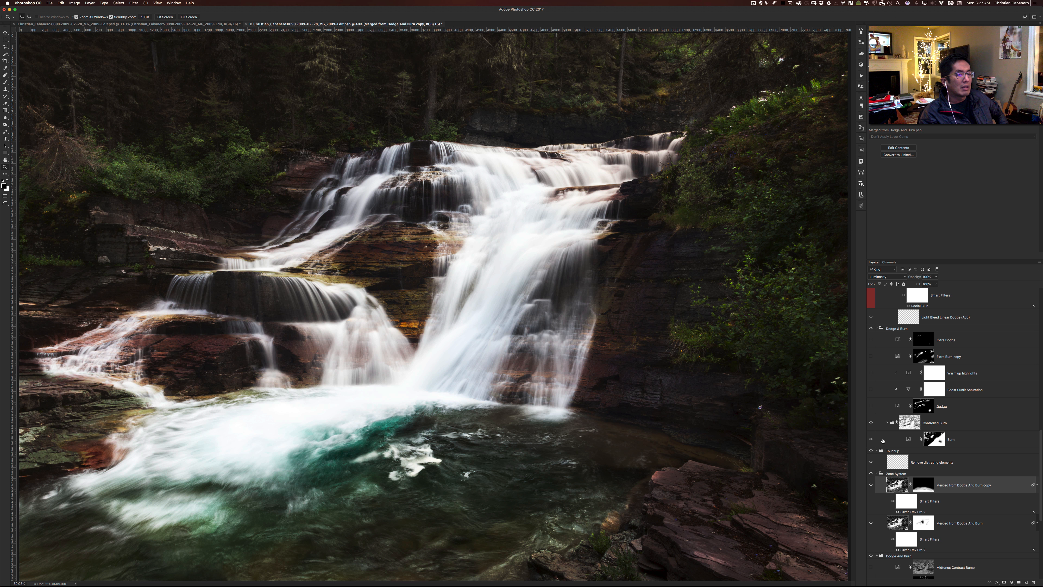
pyautogui.click(887, 423)
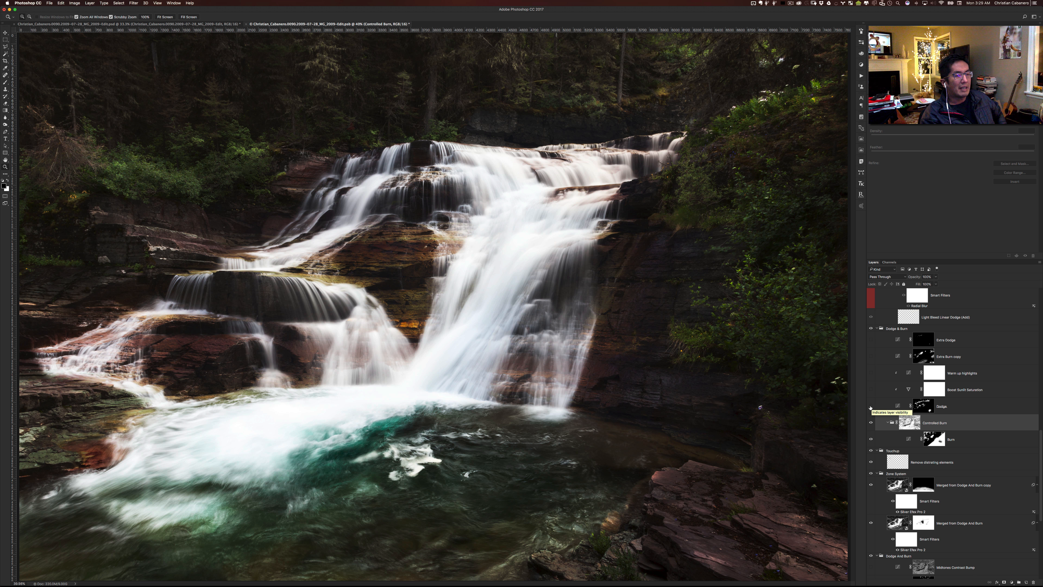
# - Toggle the Controlled Burn group off and on to compare the photo with and without it, and select its layer mask
pyautogui.click(871, 406)
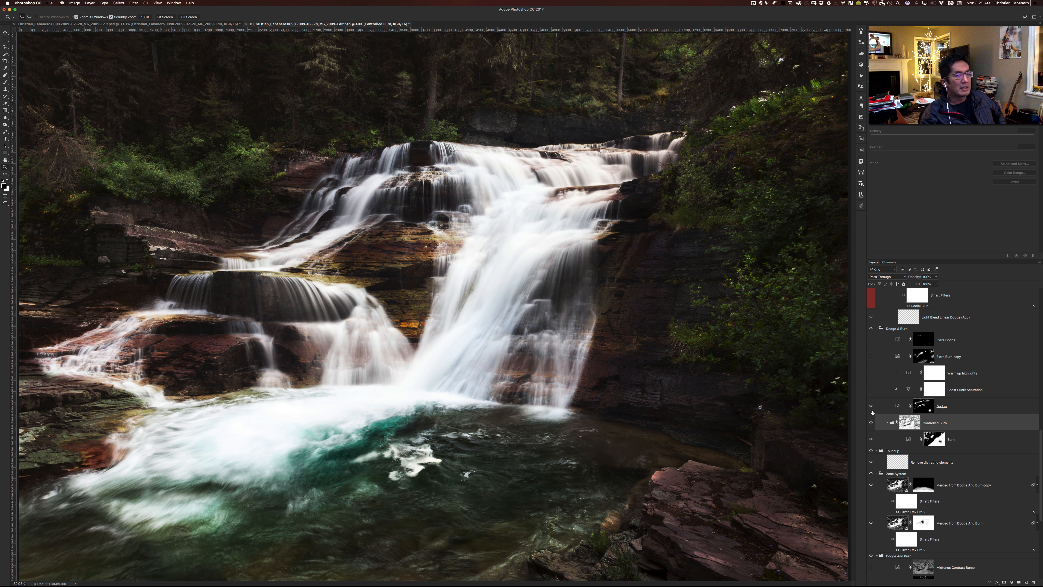
pyautogui.click(870, 423)
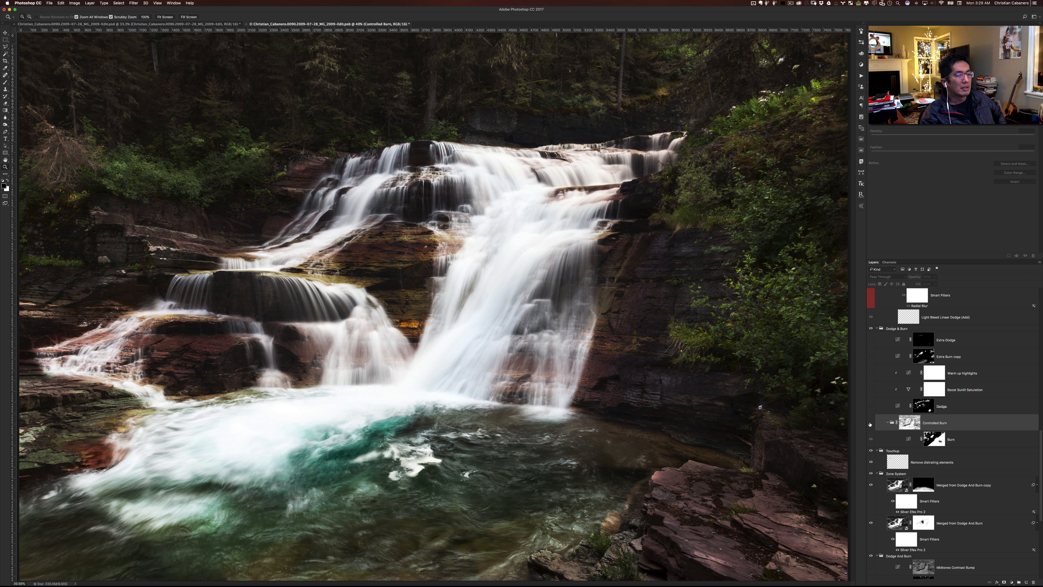
pyautogui.click(870, 423)
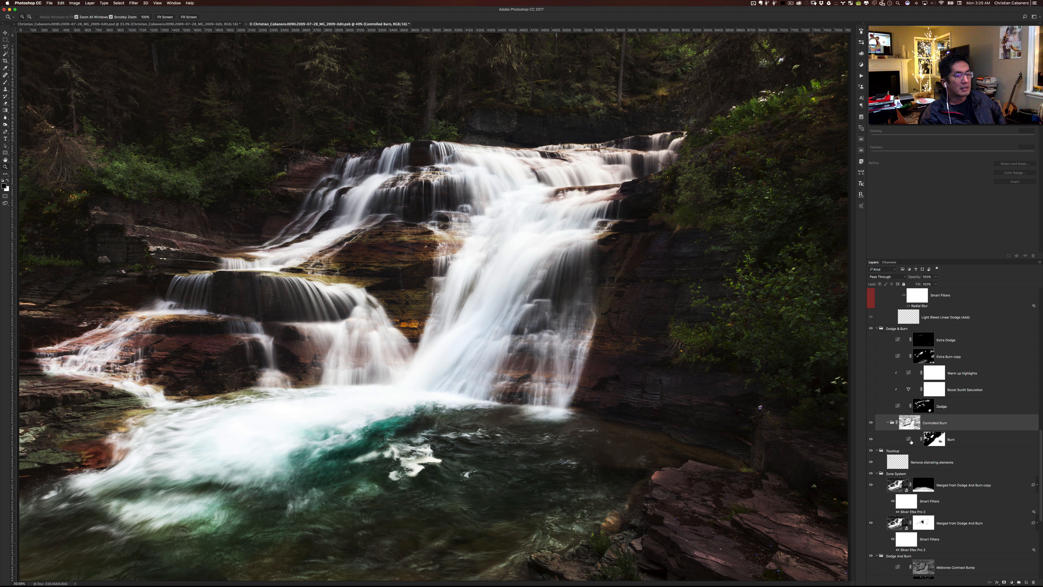
pyautogui.click(910, 423)
pyautogui.keyDown('alt'); pyautogui.click(911, 425); pyautogui.keyUp('alt')
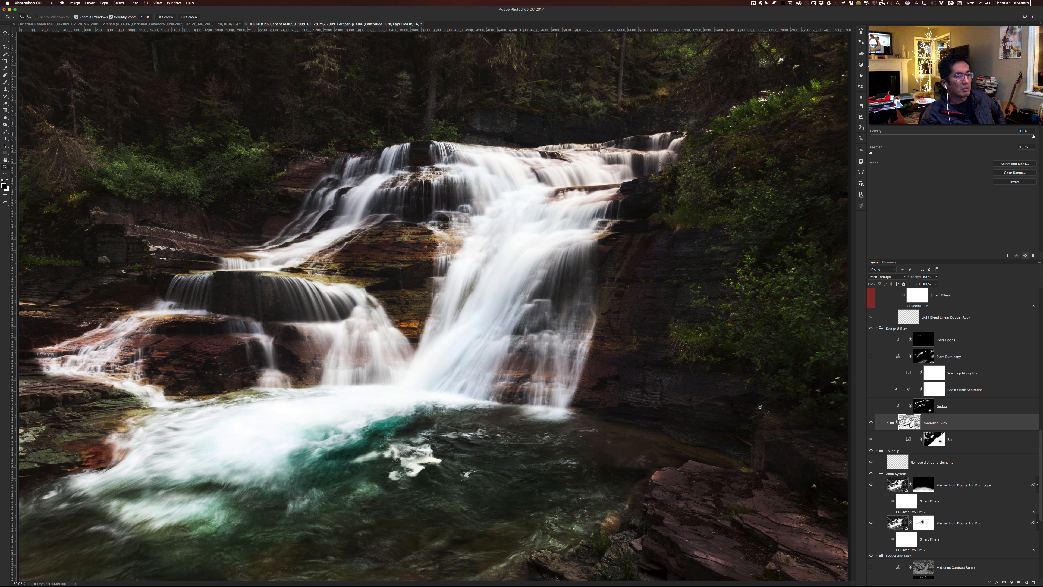
# - Show the Dodge, Boost Sunlit Saturation, Warm up highlights, Extra Burn copy and Extra Dodge layers in the Dodge & Burn group
pyautogui.click(871, 407)
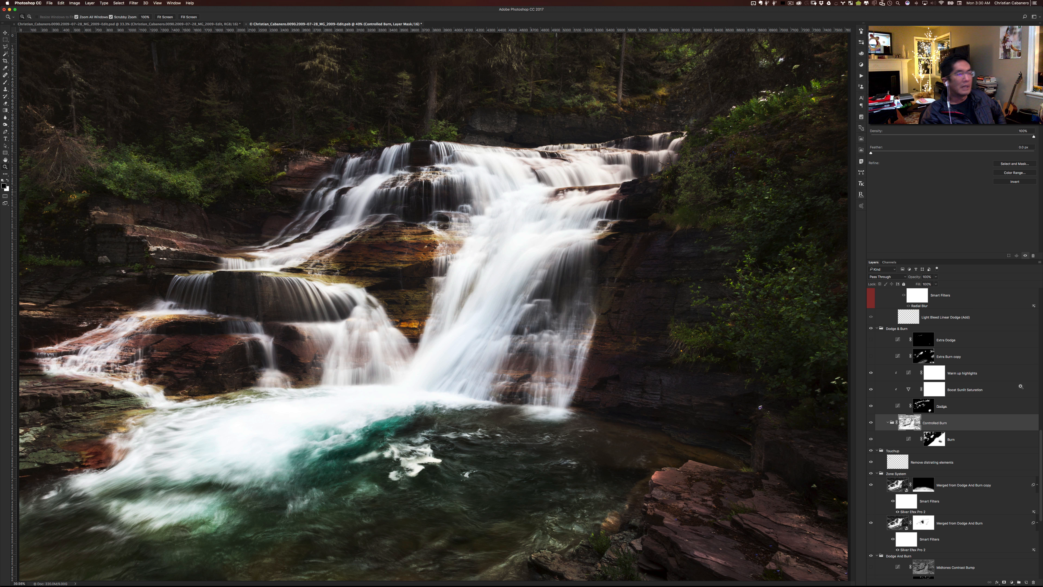
pyautogui.click(871, 356)
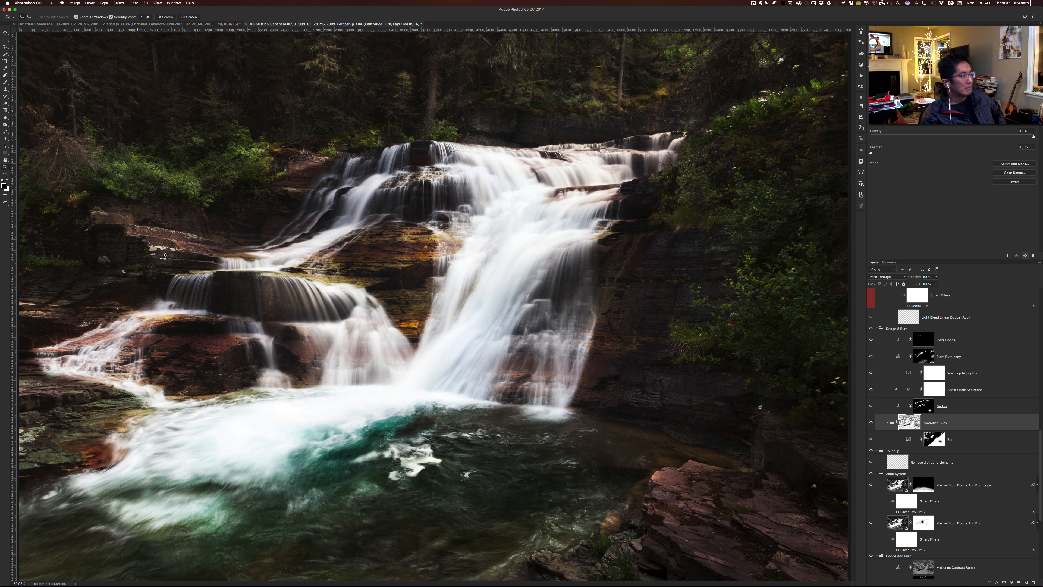
# - Show the Light Bleed Linear Dodge (Add), Big Ray and Yellow Color Paint layers in the Light group, briefly previewing the Rays layers
pyautogui.scroll(5, 868, 468)
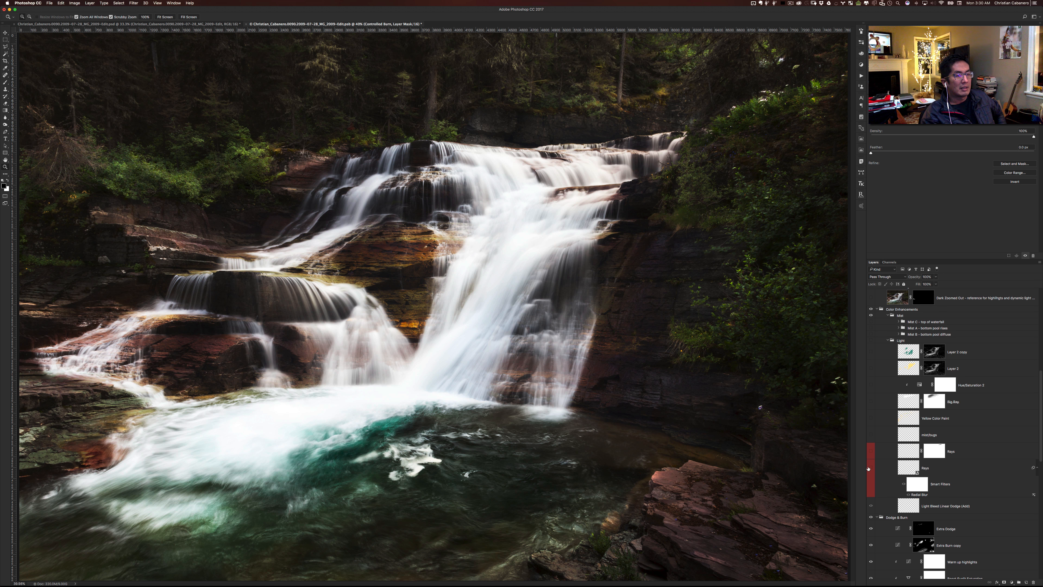
pyautogui.click(871, 507)
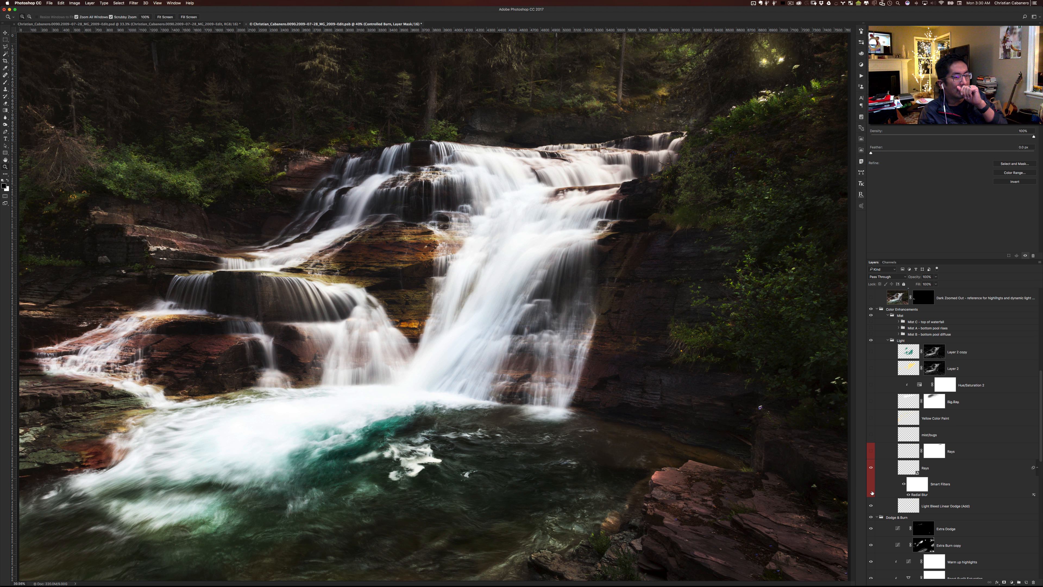
pyautogui.click(871, 464)
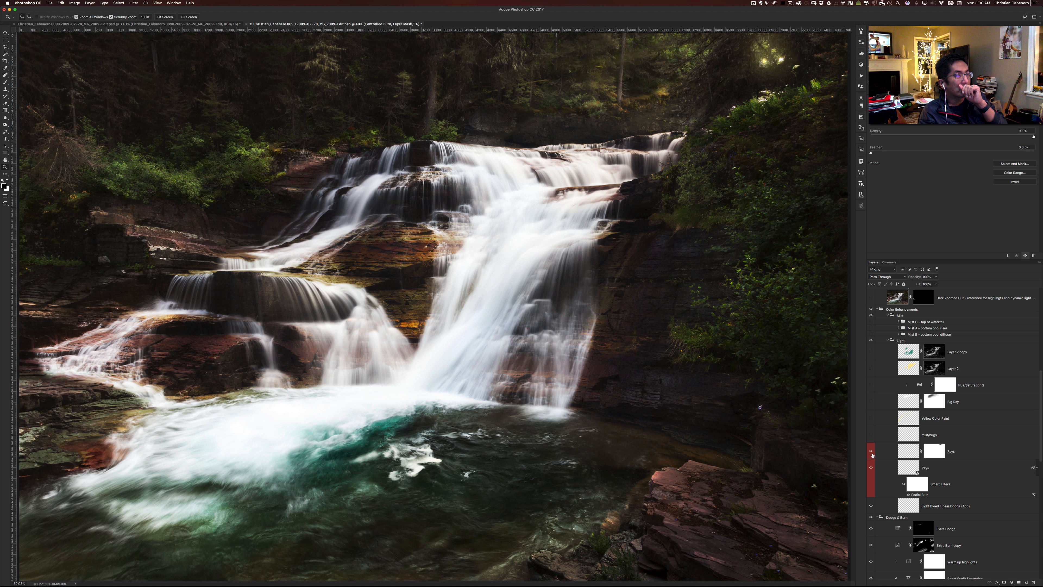
pyautogui.click(871, 468)
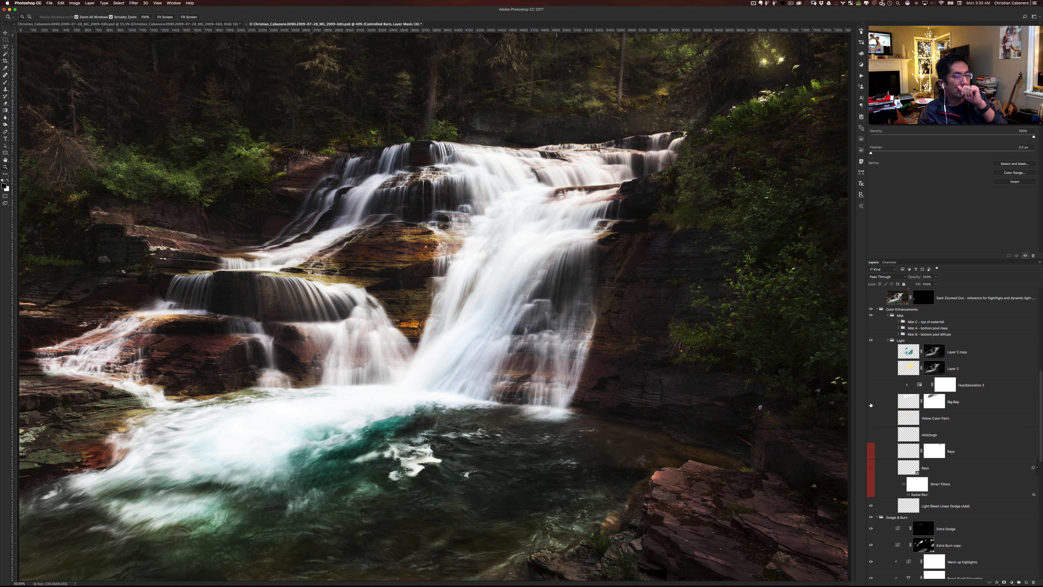
pyautogui.click(873, 417)
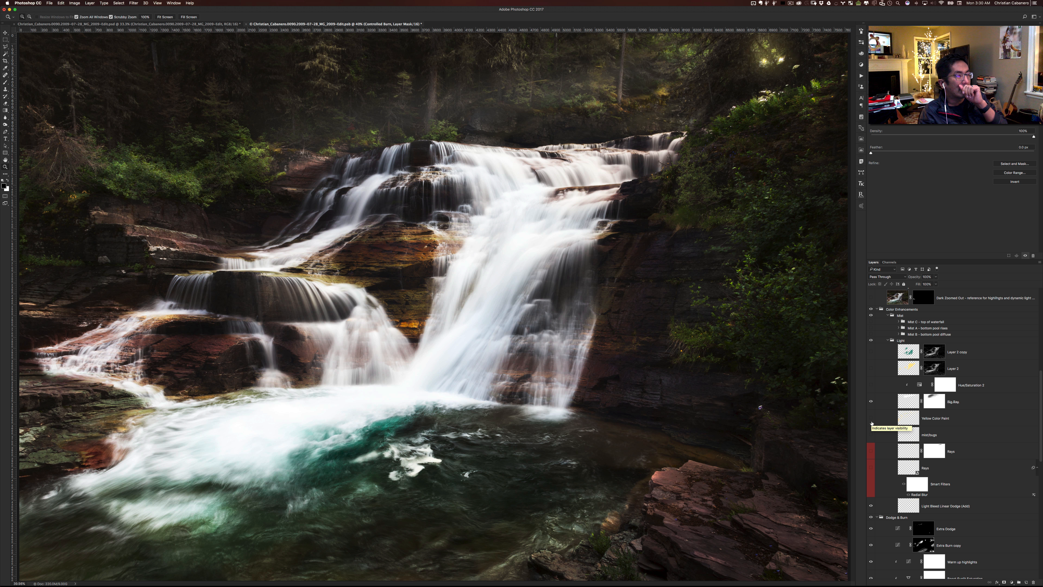
pyautogui.click(872, 423)
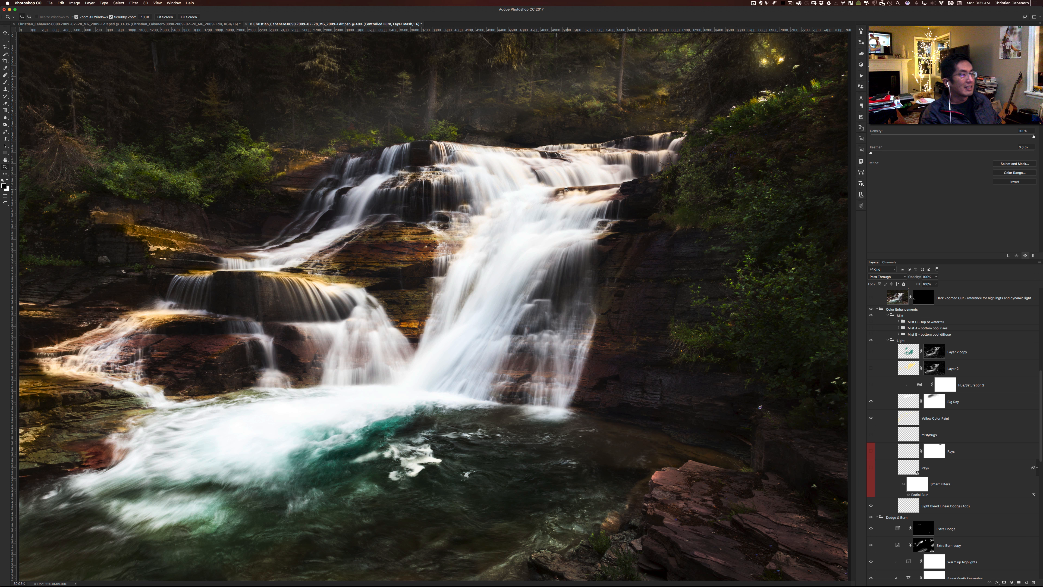
# - Show the bugs layer and toggle it to compare the specks on the rock face above the waterfall, leaving it shown
pyautogui.moveTo(536, 128); pyautogui.dragTo(574, 132)
pyautogui.scroll(10, 575, 133)
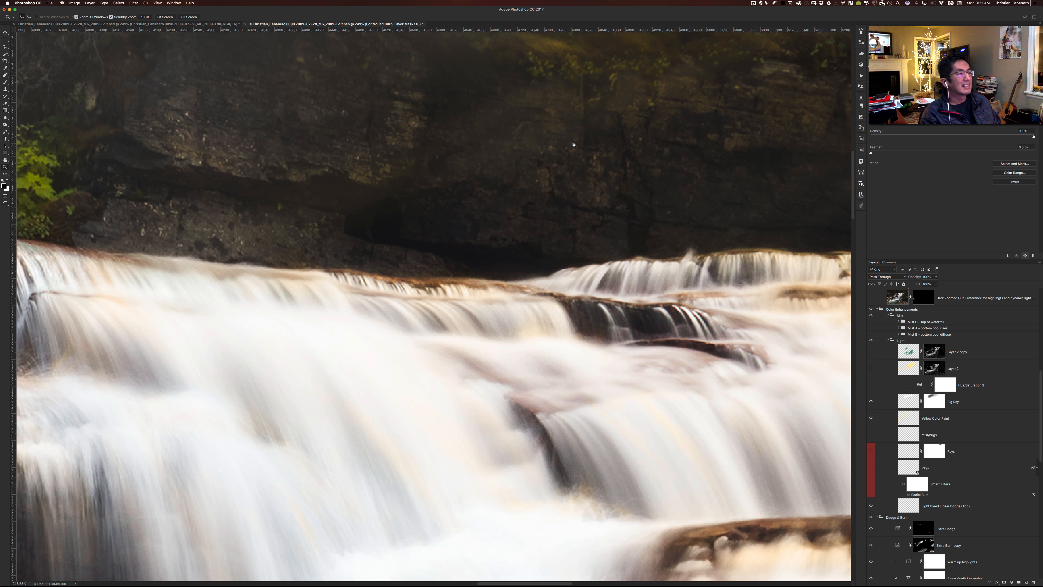
pyautogui.scroll(3, 574, 144)
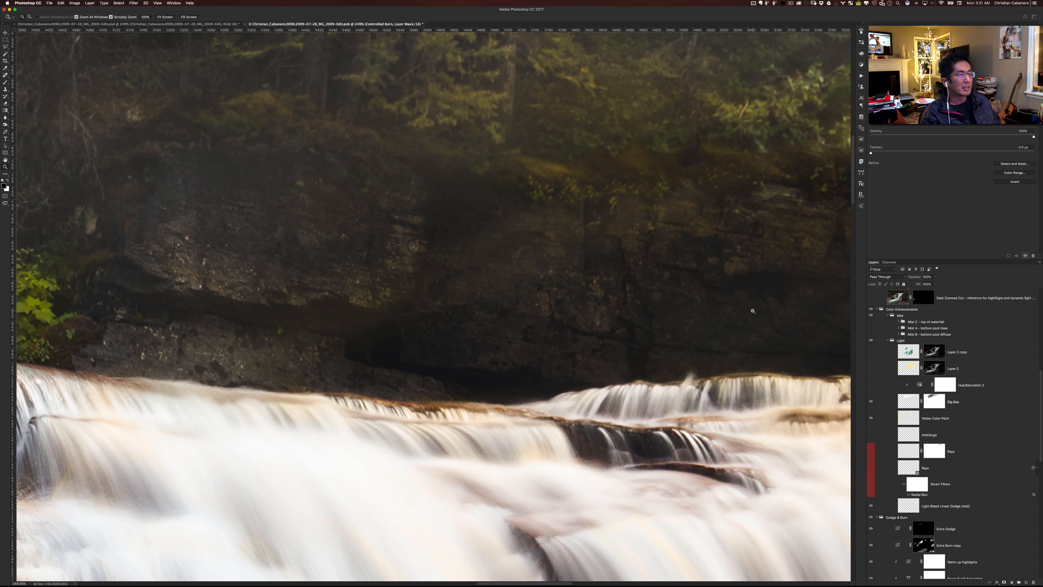
pyautogui.click(871, 435)
pyautogui.hscroll(5, 660, 345)
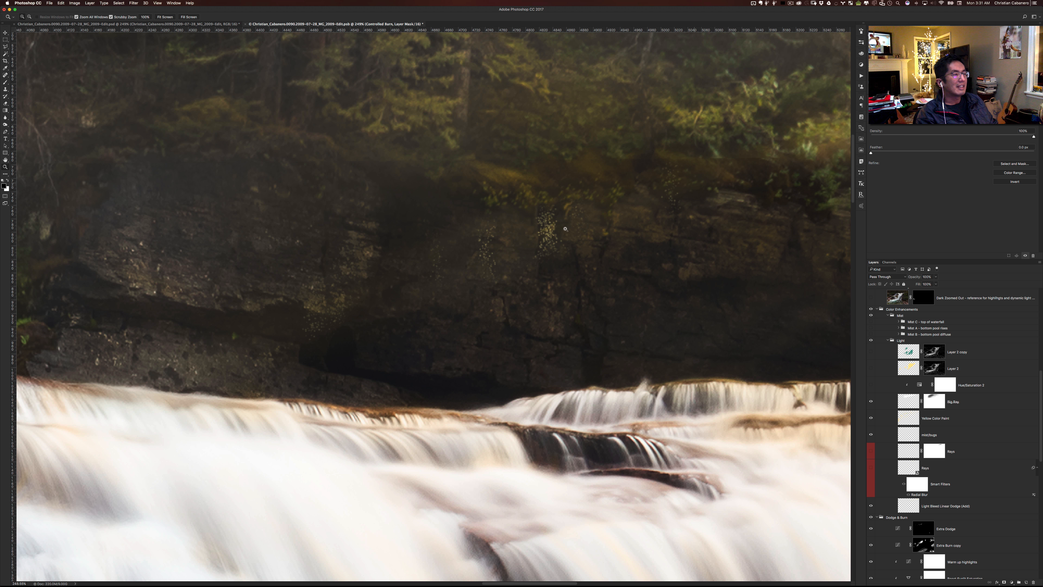
pyautogui.click(871, 435)
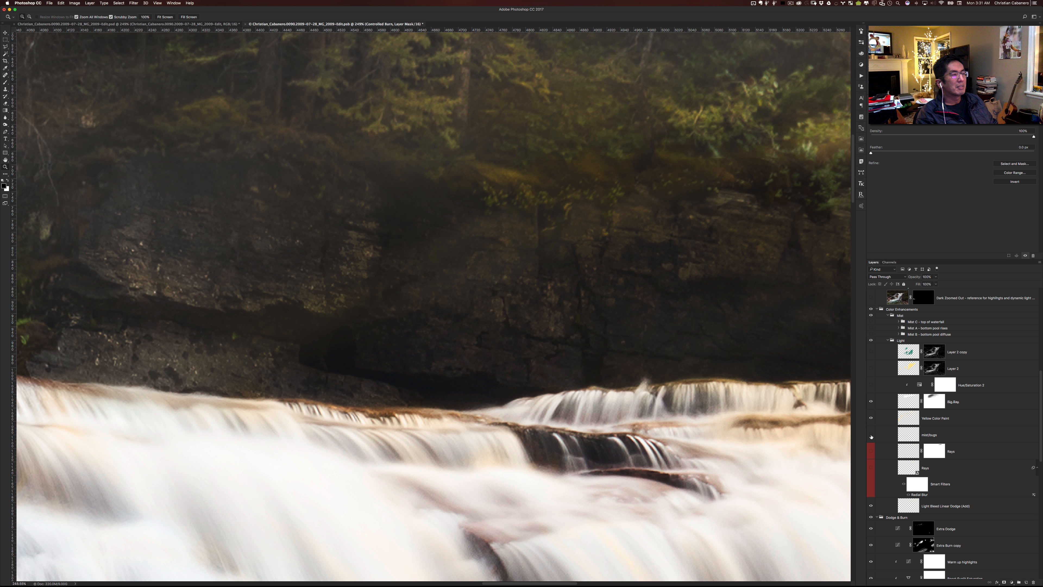
pyautogui.click(871, 436)
pyautogui.hscroll(2, 735, 385)
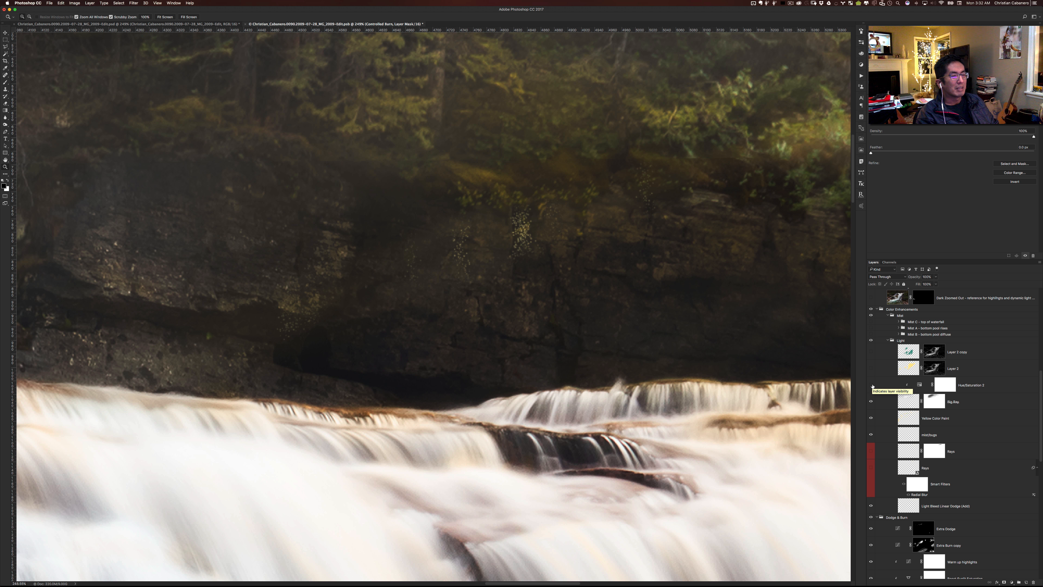
# - Show the Hue/Saturation 2 adjustment and Layer 2 in the Light group, with the whole photo in view
pyautogui.click(871, 384)
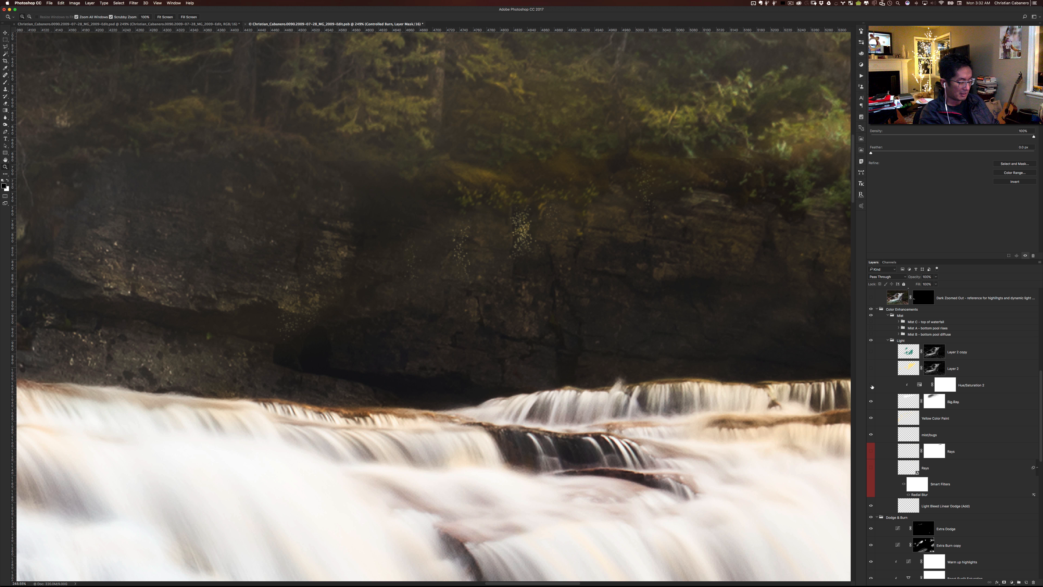
pyautogui.press('super+0')
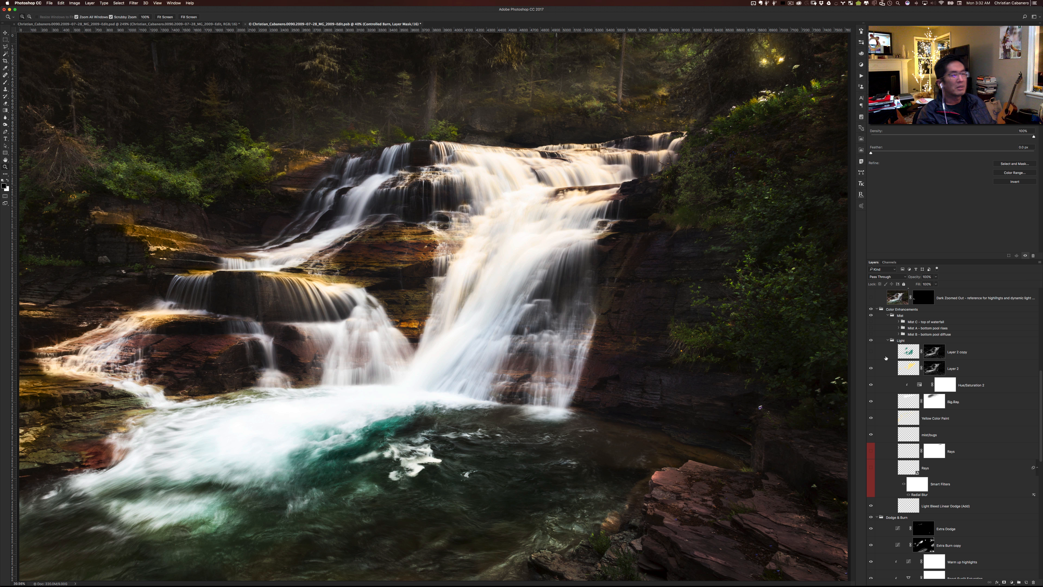
# - Examine the mask of Layer 2 by itself, return to the photo and toggle the layer to compare its color effect
pyautogui.click(934, 372)
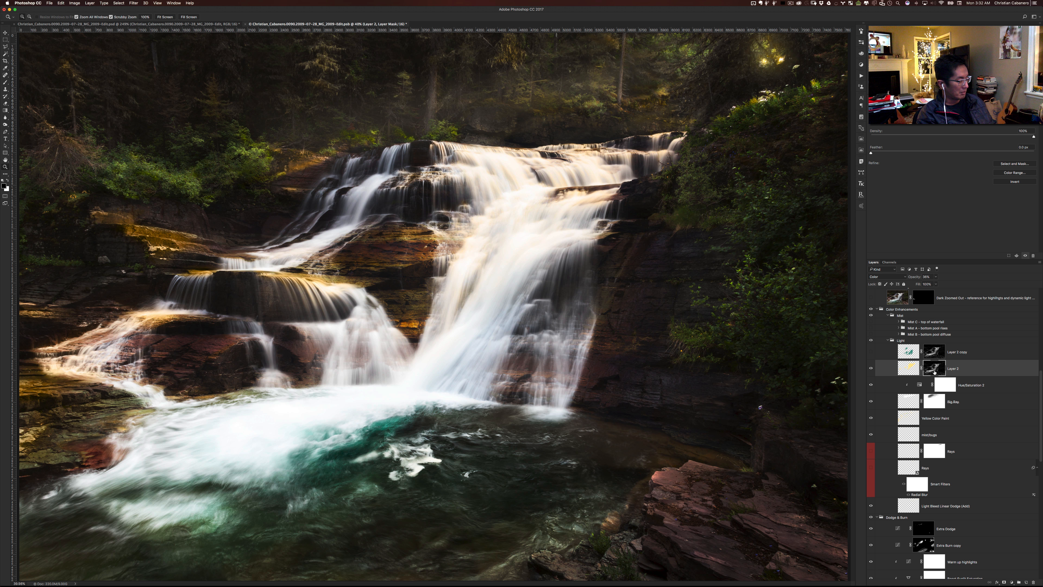
pyautogui.keyDown('alt'); pyautogui.click(934, 372); pyautogui.keyUp('alt')
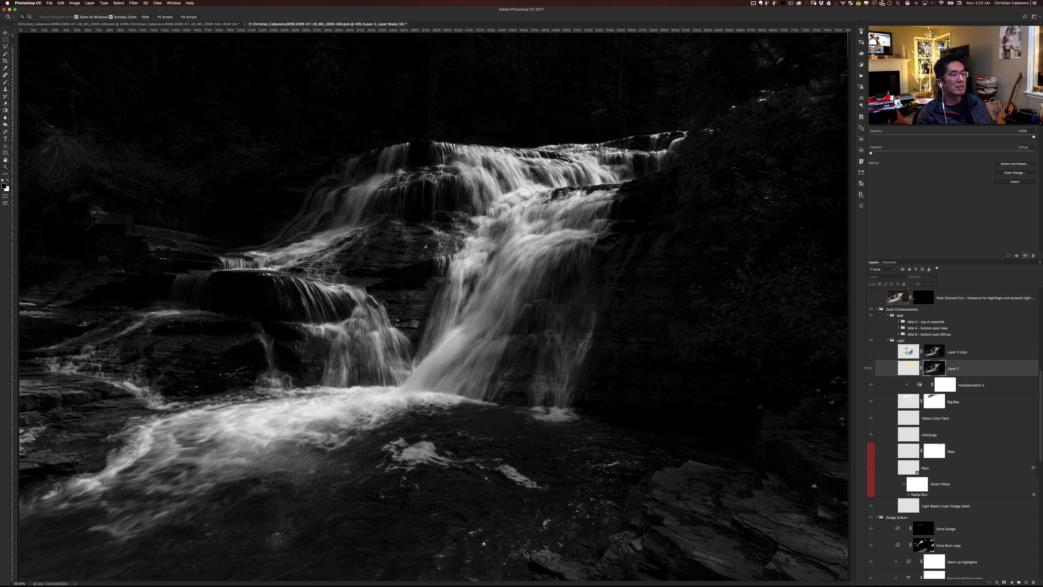
pyautogui.click(898, 368)
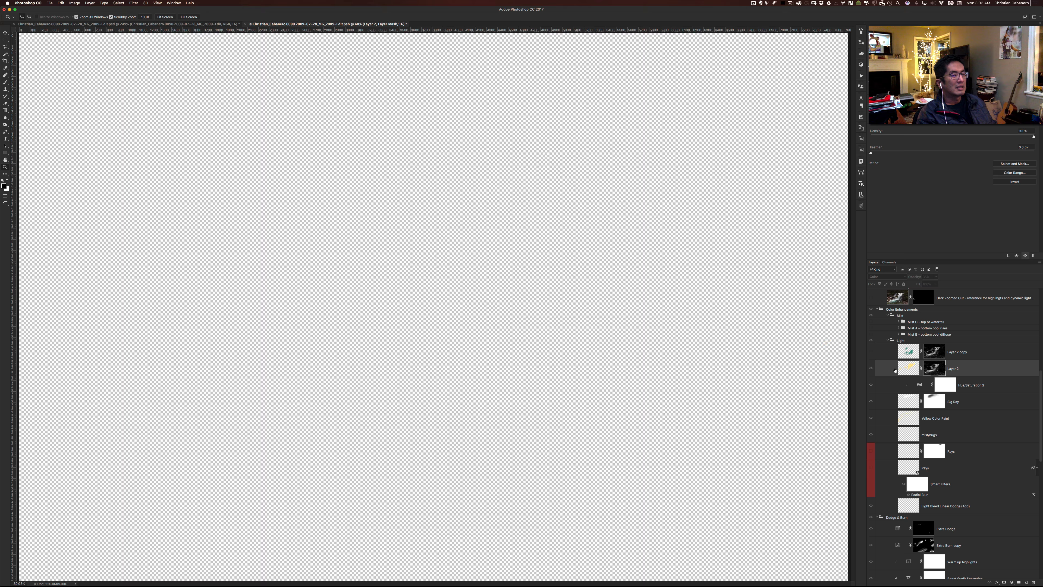
pyautogui.click(871, 368)
pyautogui.click(871, 368)
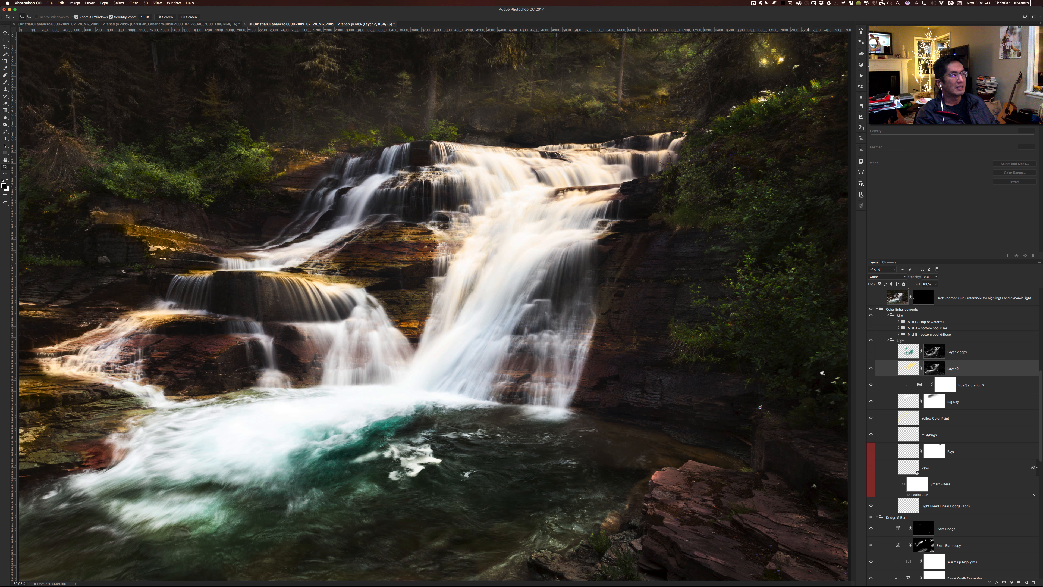
# - Show and select Layer 2 copy in the Light group, and toggle it off and on to compare the water's color
pyautogui.click(870, 352)
pyautogui.click(956, 353)
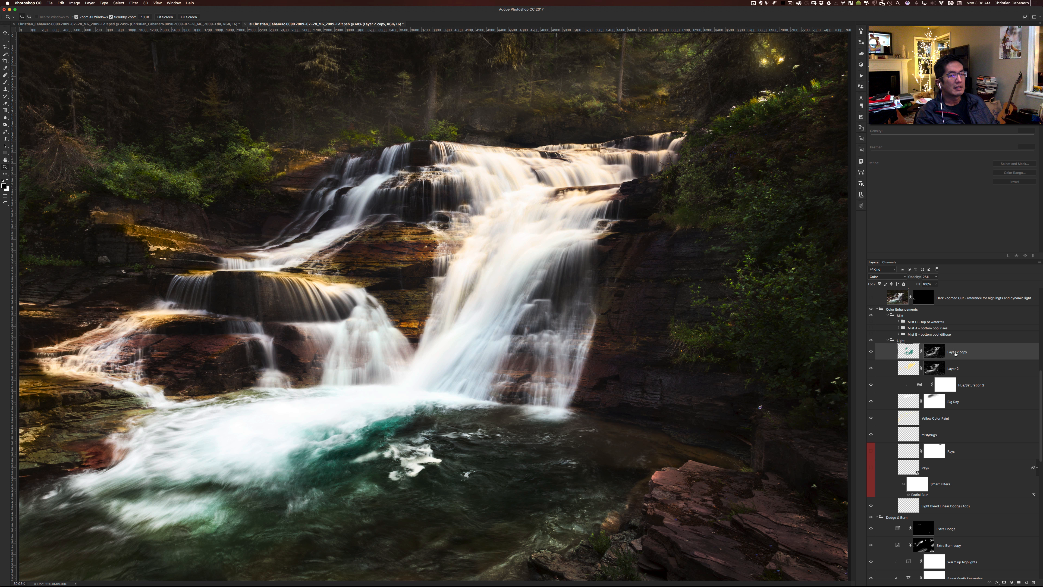
pyautogui.click(871, 354)
pyautogui.click(871, 354)
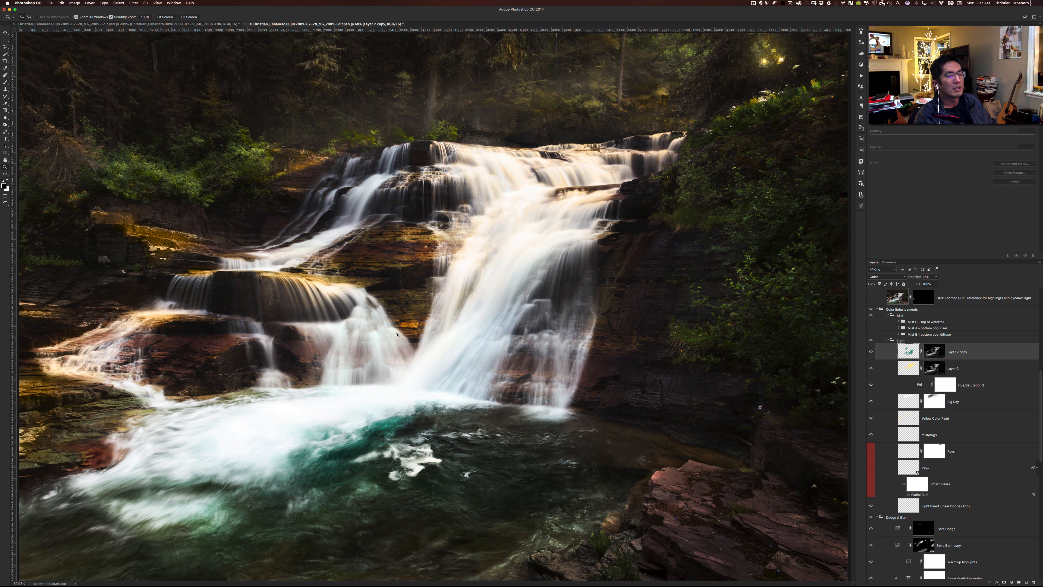
# - Show the Mist B, Mist A and Mist C groups, expanding the two bottom pool mist groups to reveal their layers
pyautogui.click(871, 335)
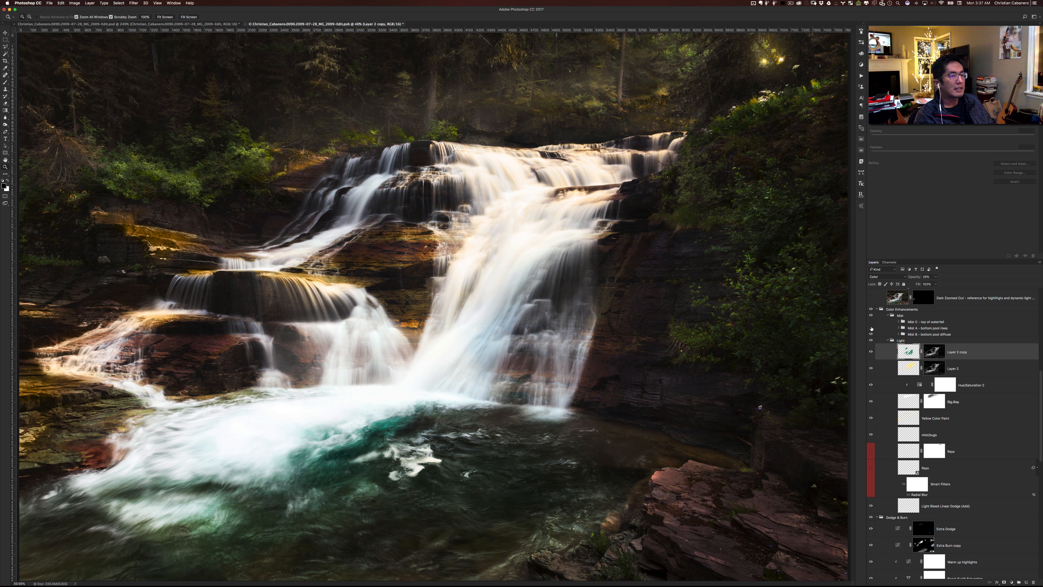
pyautogui.click(871, 327)
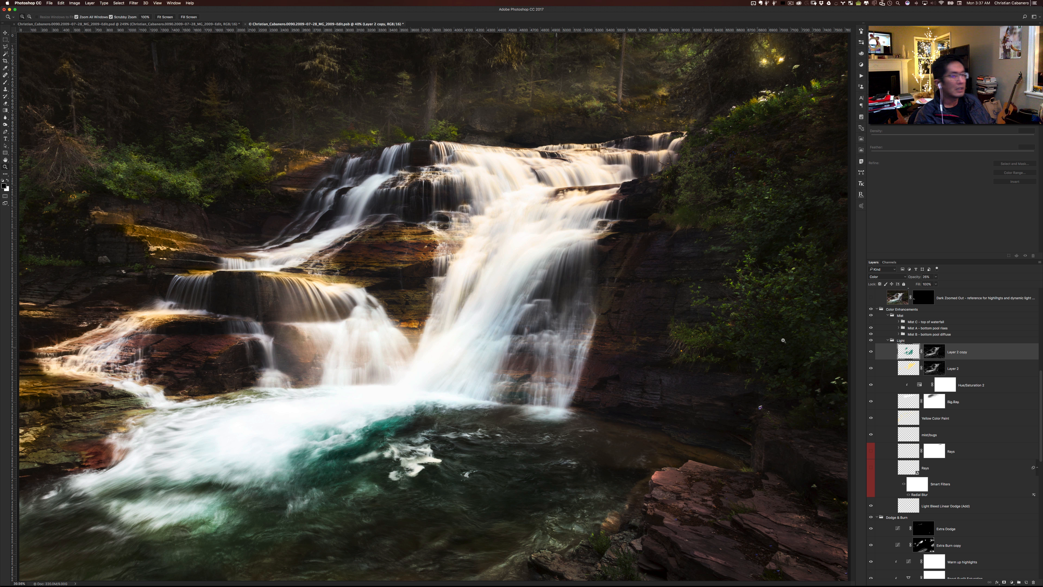
pyautogui.click(899, 335)
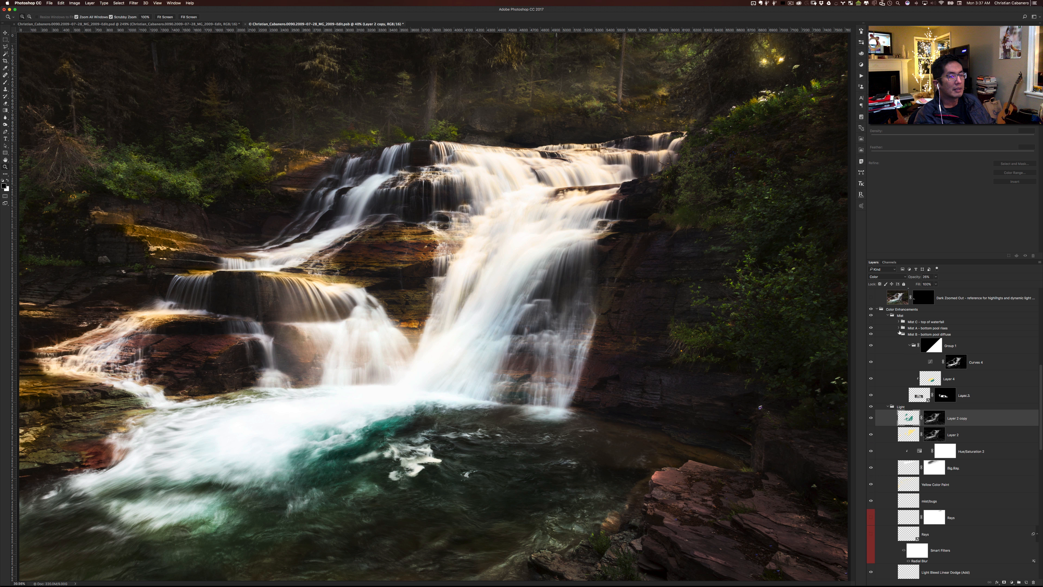
pyautogui.click(899, 328)
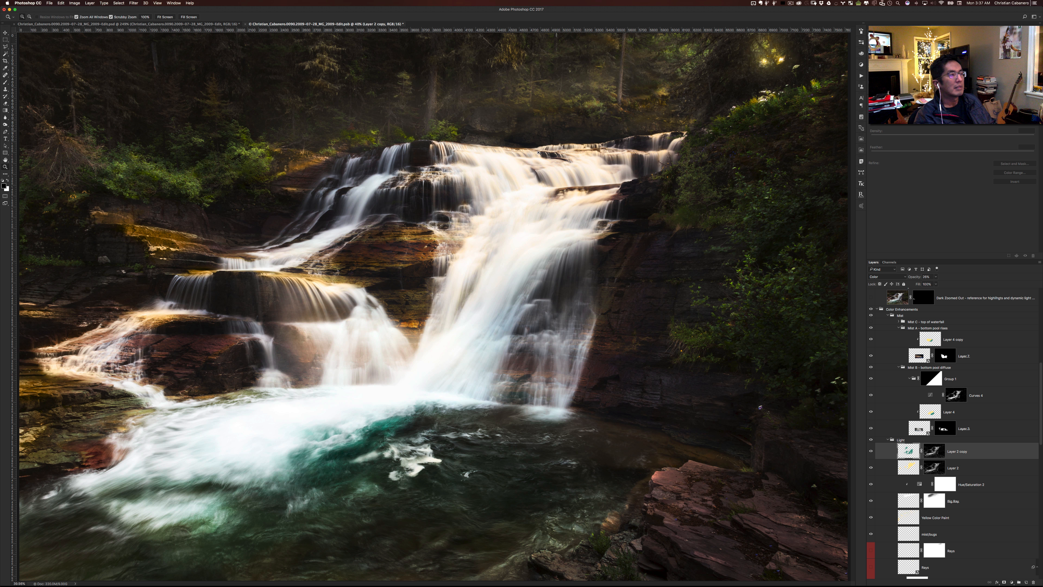
pyautogui.click(871, 322)
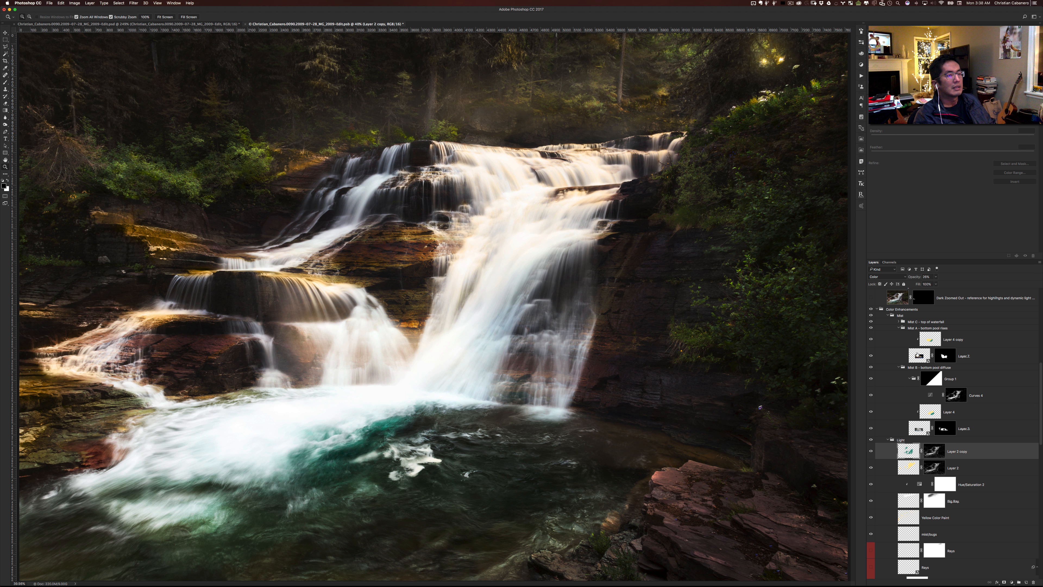
# - Show the Dark Zoomed Out reference layer in the Fix for Left Edge group
pyautogui.scroll(3, 899, 345)
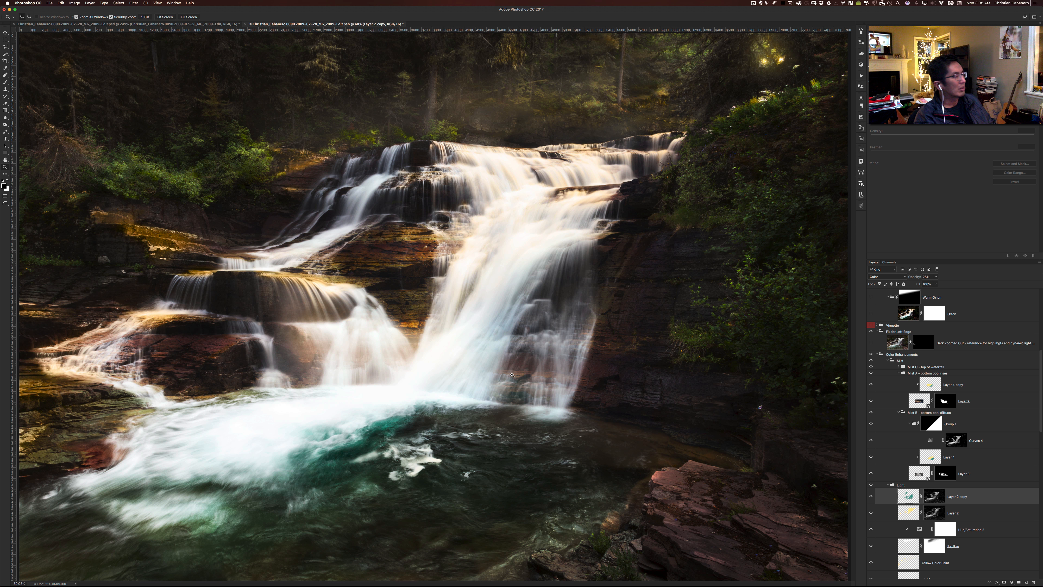
pyautogui.click(871, 343)
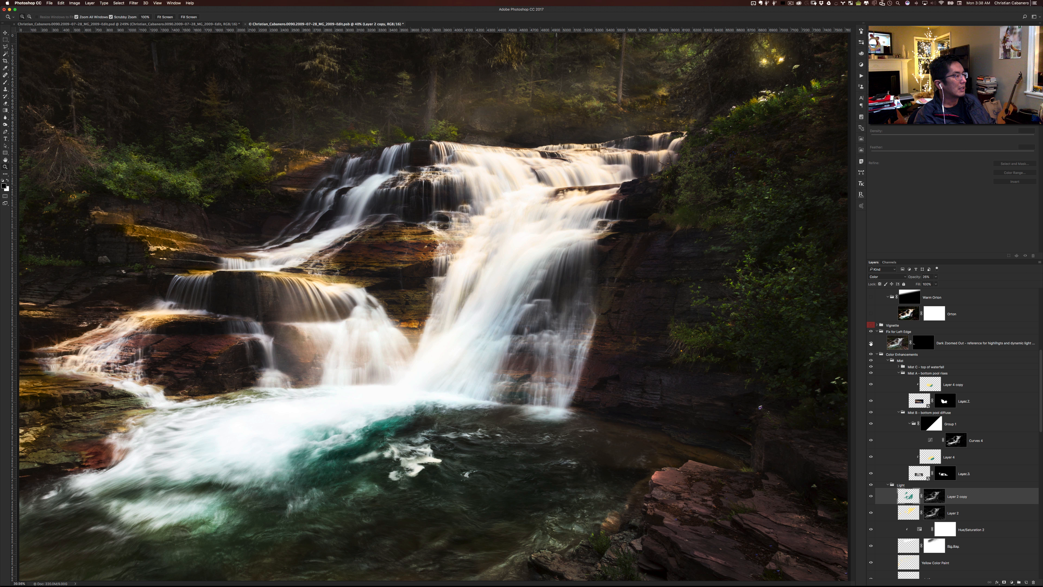
pyautogui.scroll(-2, 871, 344)
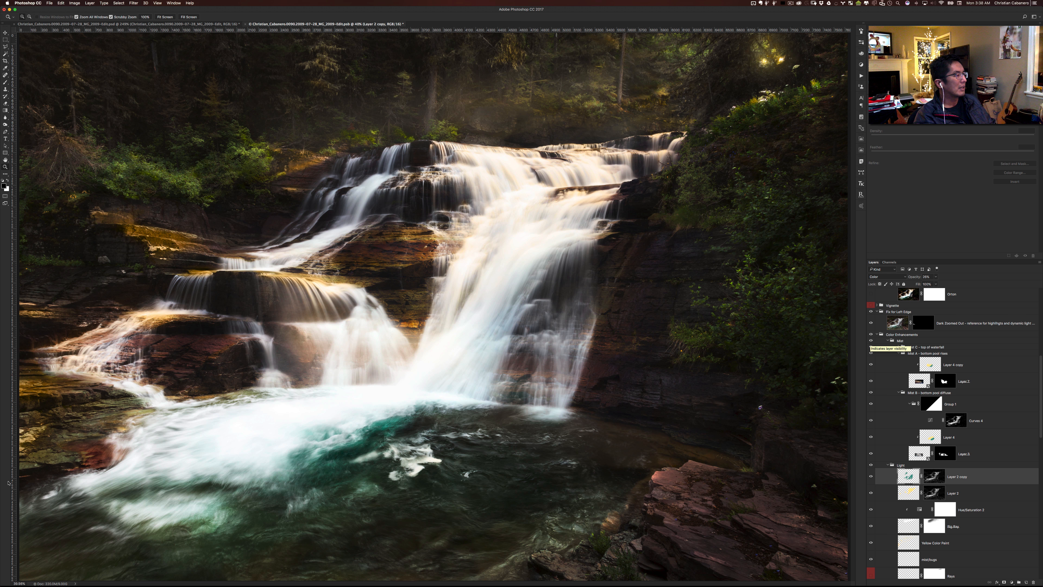
# - Review the stack down to the composited photos, and show the Orton layer and Warm Orton group, toggling Warm Orton to compare its glow
pyautogui.scroll(-10, 931, 504)
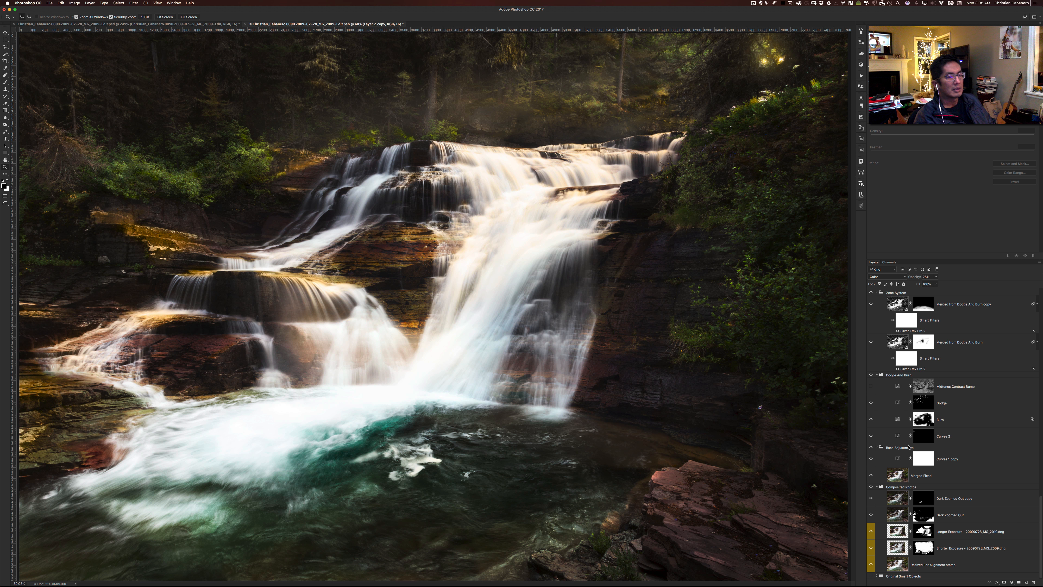
pyautogui.scroll(5, 909, 453)
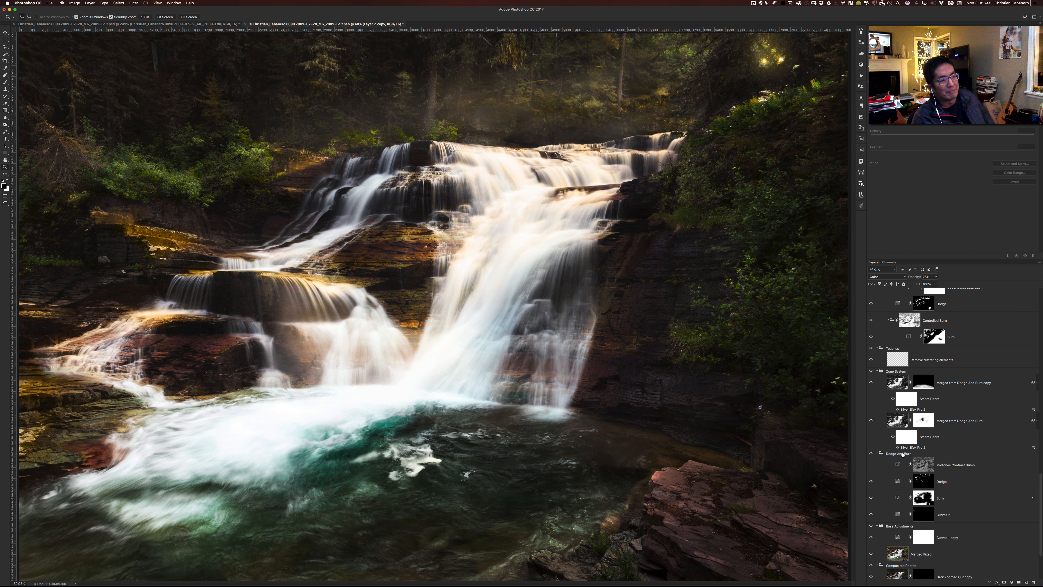
pyautogui.scroll(12, 910, 453)
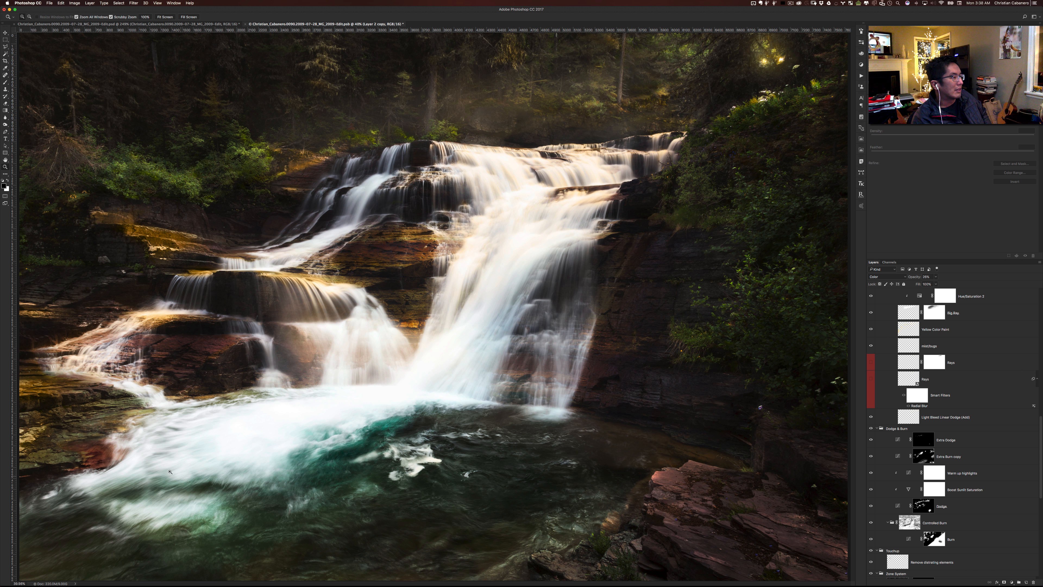
pyautogui.scroll(13, 929, 394)
pyautogui.scroll(4, 929, 393)
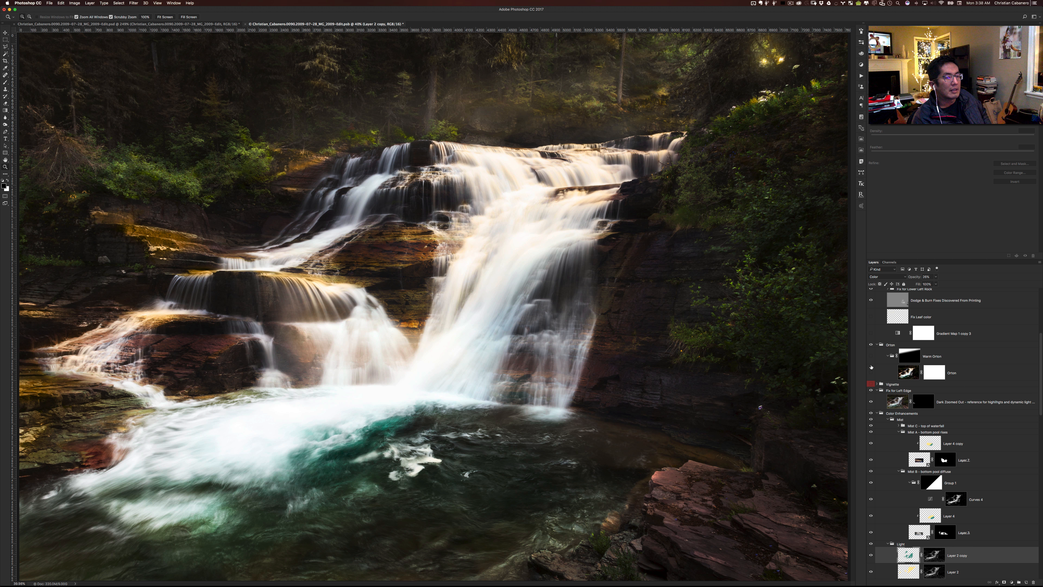
pyautogui.click(871, 356)
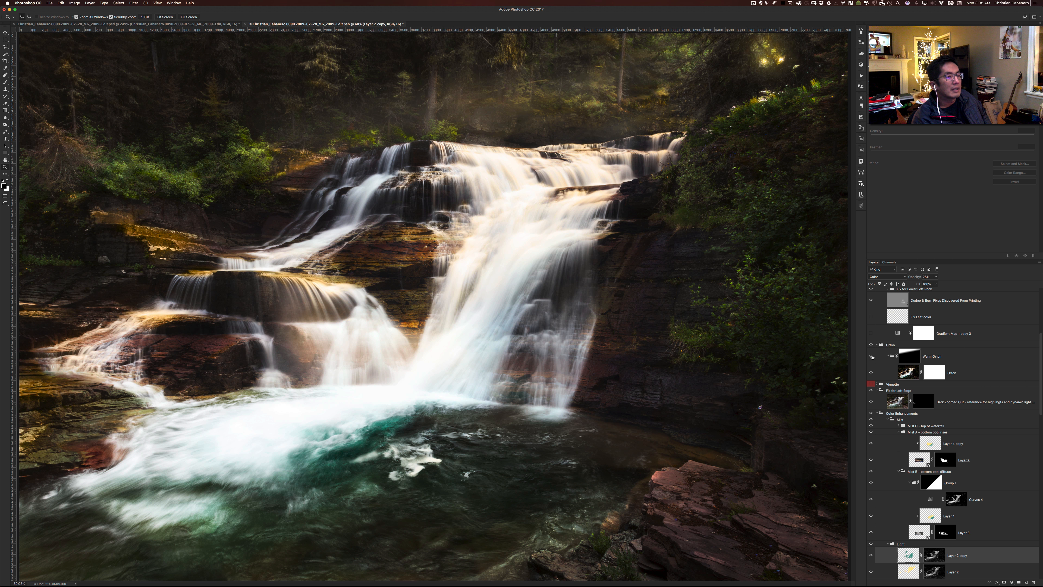
pyautogui.click(871, 356)
# - Expand the Fix for Lower Left Rock, Midtone contrast bump and Saturation Painting and Masking groups within Final Color and Tone Adjustments
pyautogui.scroll(5, 912, 447)
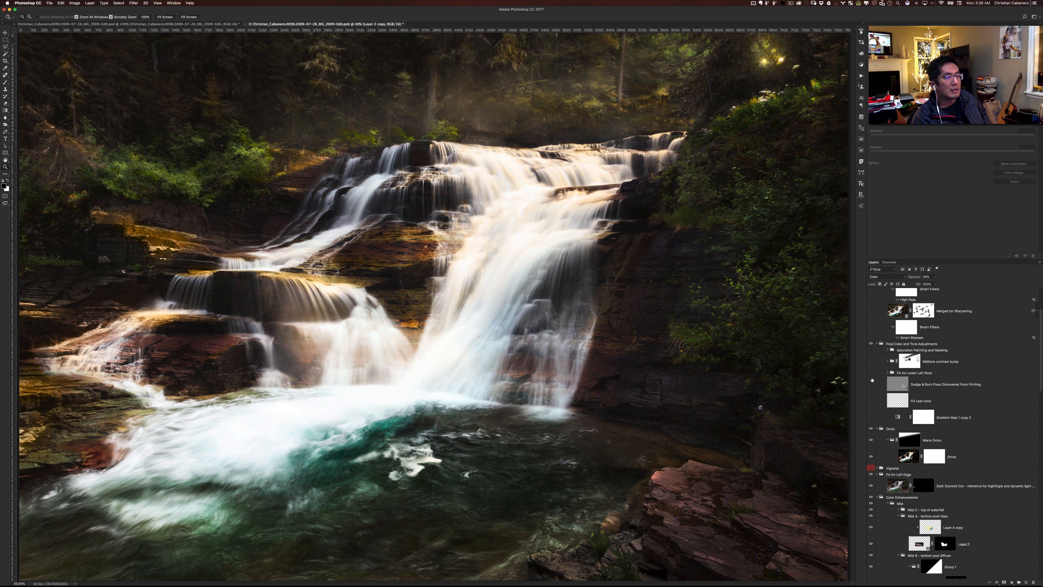
pyautogui.click(876, 402)
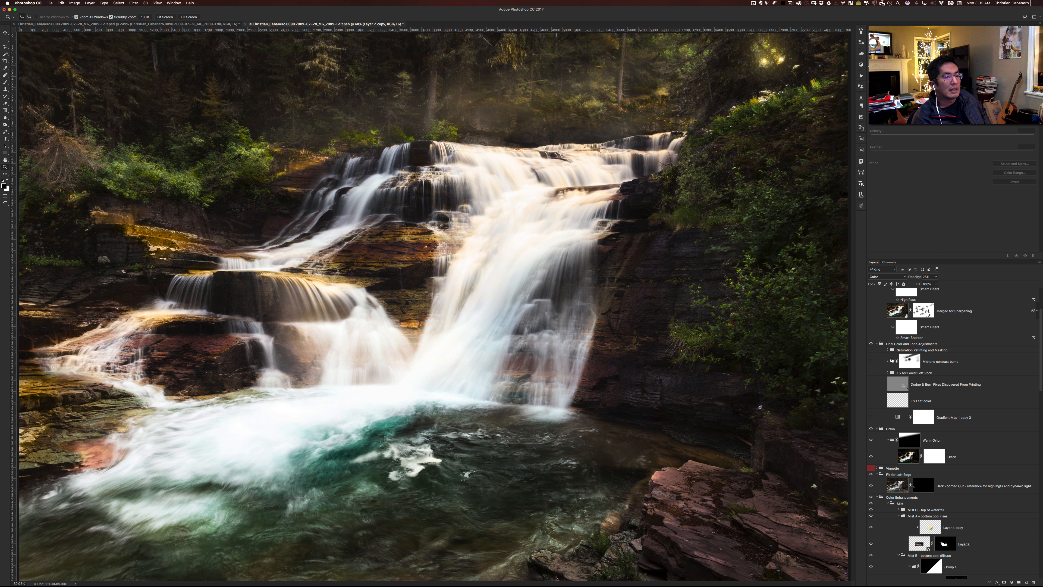
pyautogui.click(889, 372)
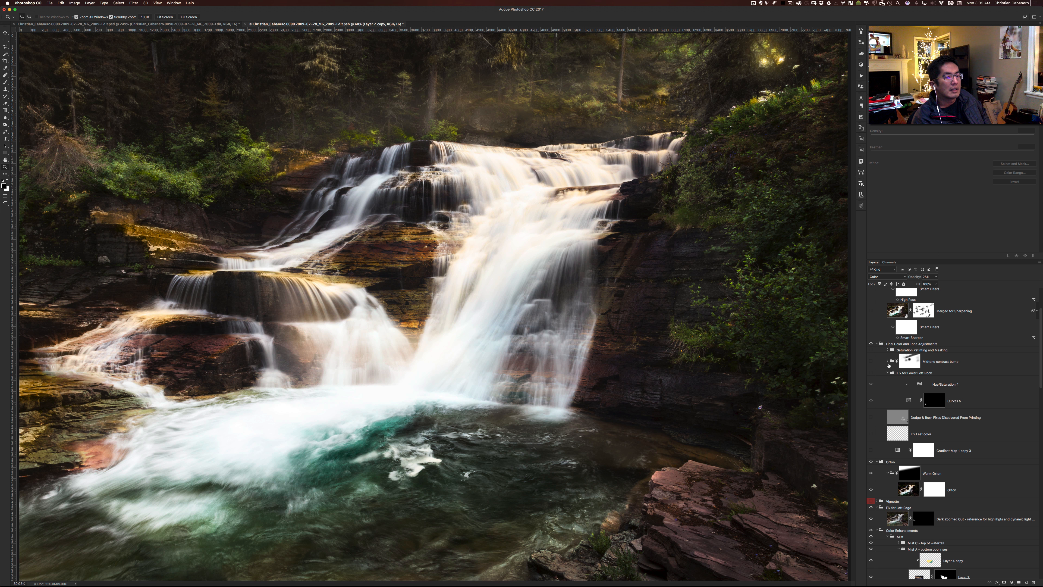
pyautogui.click(888, 361)
pyautogui.click(888, 355)
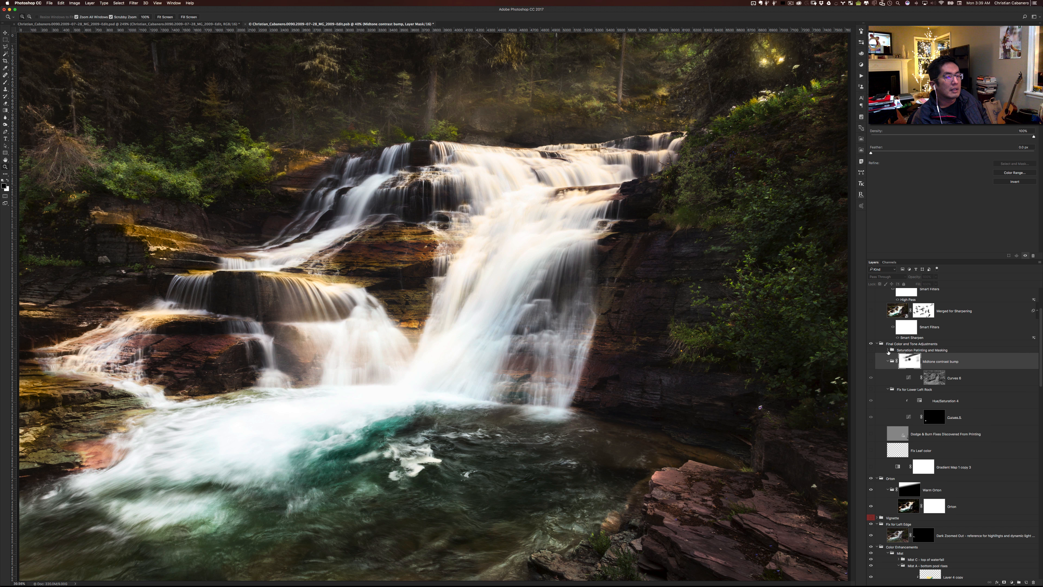
pyautogui.click(888, 350)
# - Show and select the Gradient Map 1 copy 3 adjustment, and toggle it off and on to compare its color effect
pyautogui.scroll(-5, 885, 435)
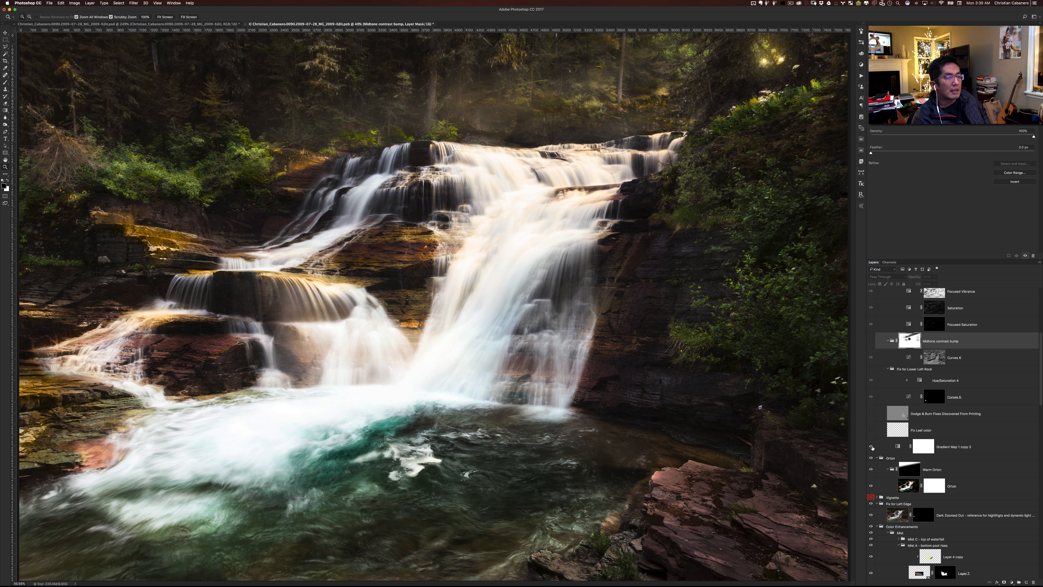
pyautogui.click(897, 447)
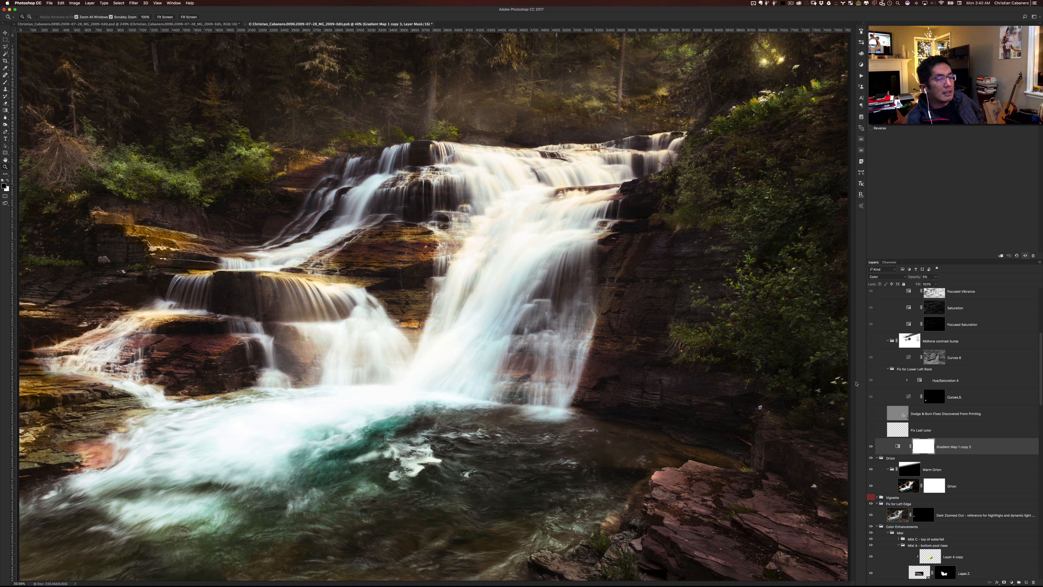
pyautogui.click(871, 447)
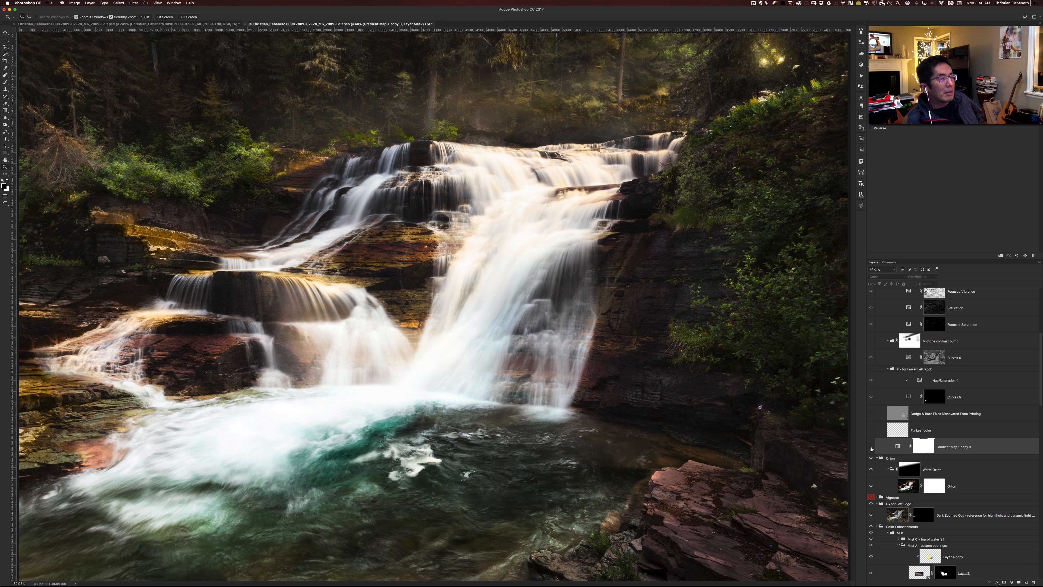
pyautogui.click(871, 447)
# - Show the Fix Leaf color layer and the Dodge & Burn Fixes Discovered From Printing layer, toggling the latter to compare its effect
pyautogui.scroll(5, 895, 438)
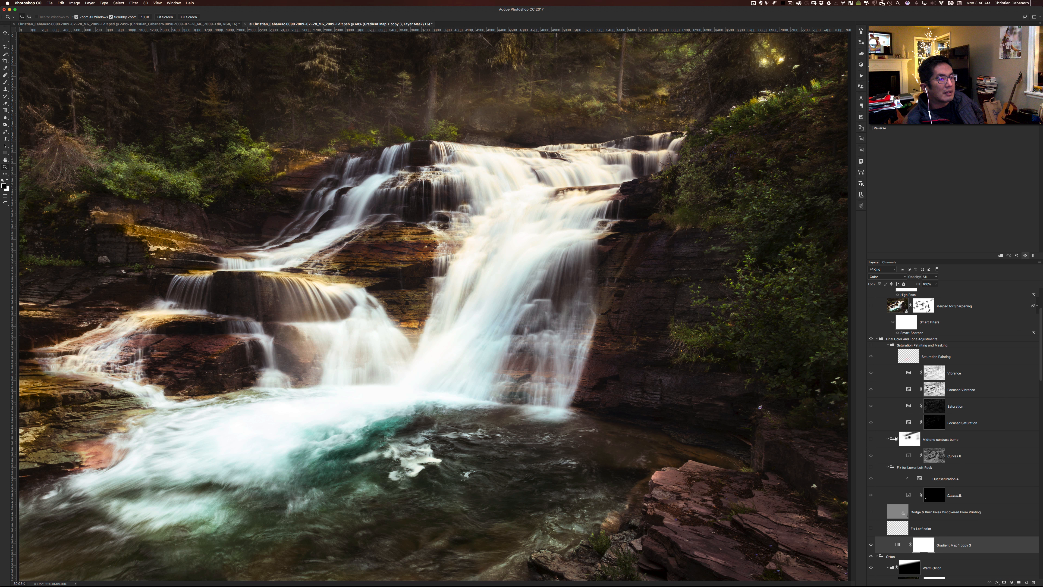
pyautogui.scroll(-1, 895, 437)
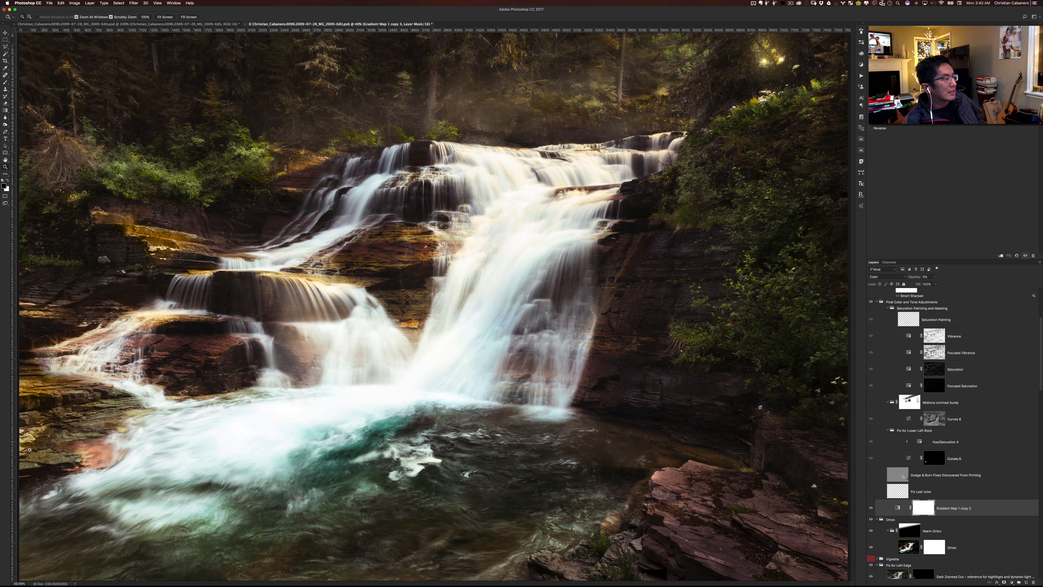
pyautogui.scroll(-2, 910, 535)
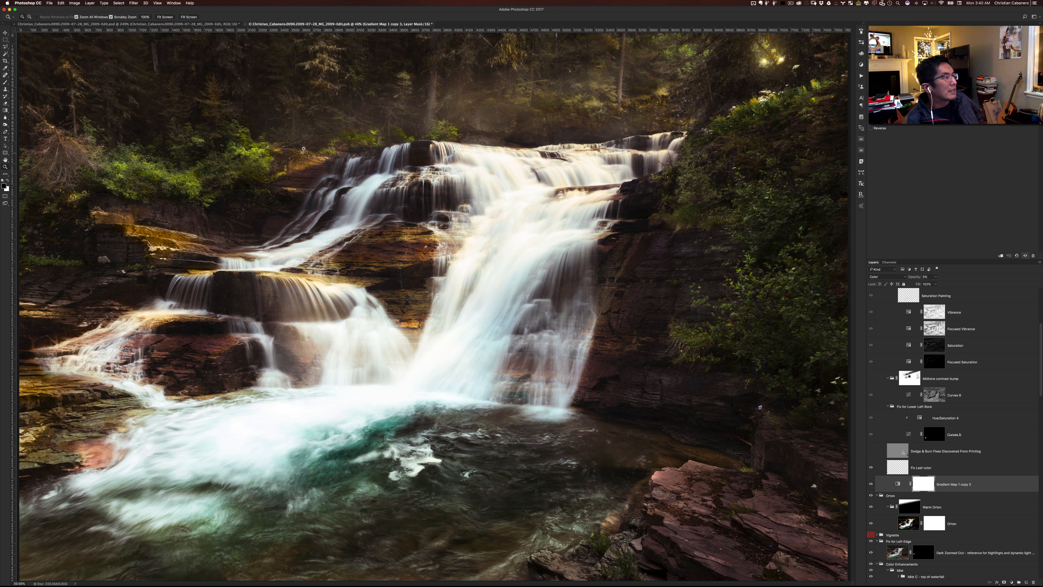
pyautogui.click(871, 451)
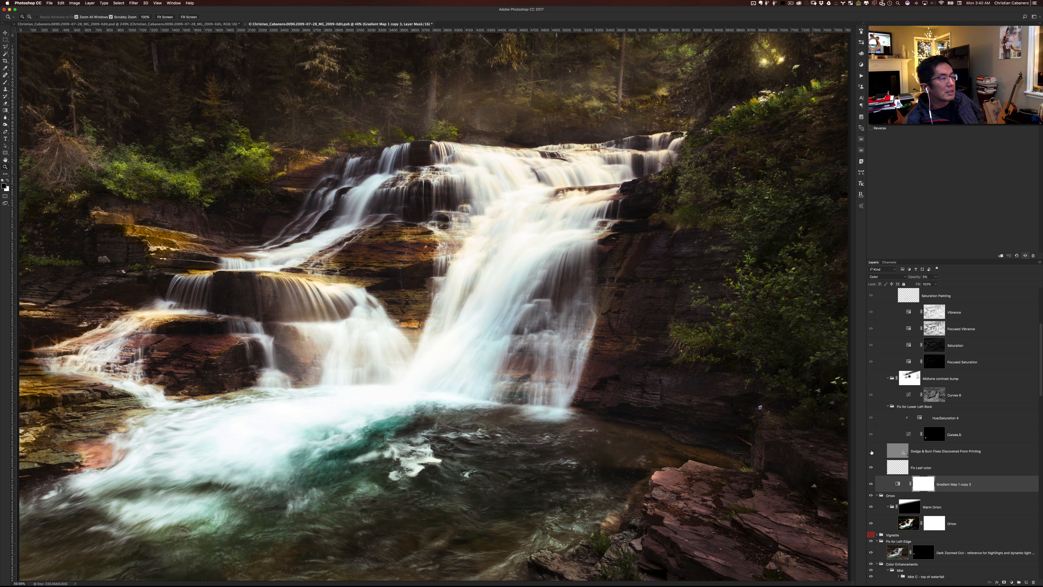
pyautogui.click(871, 451)
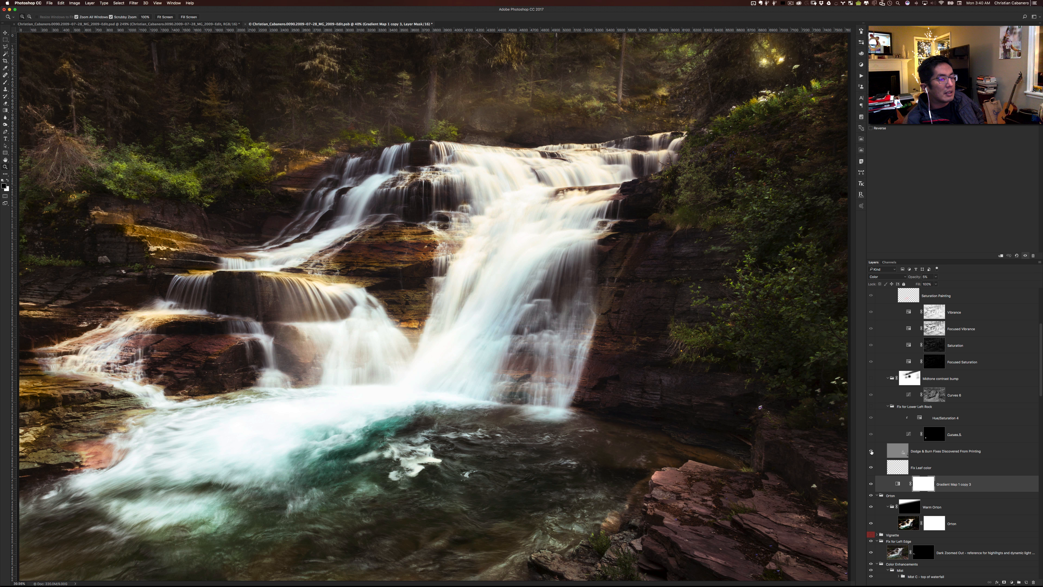
pyautogui.click(871, 451)
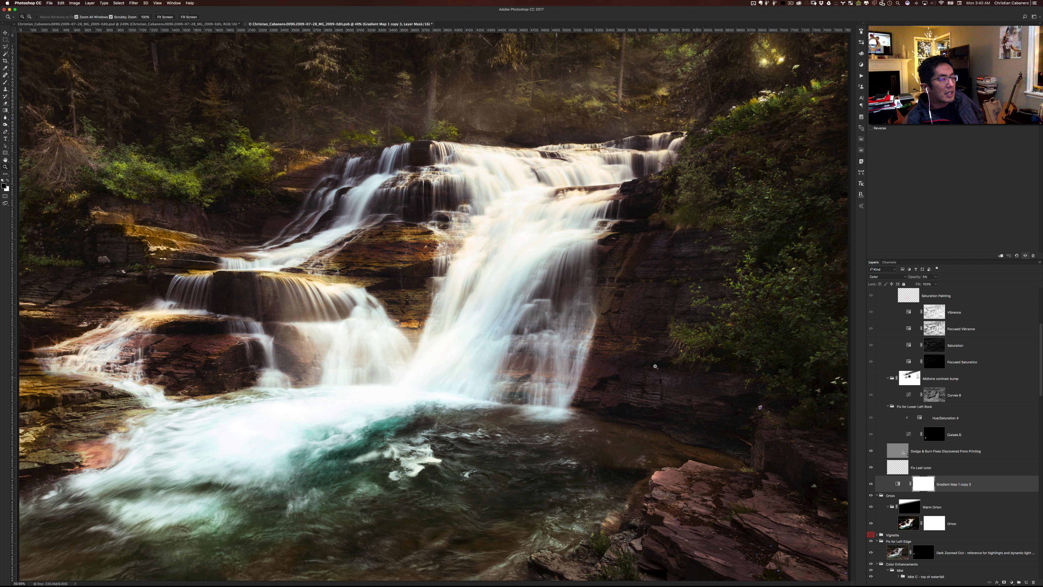
# - Show the Fix for Lower Left Rock group, toggling it off and on to compare the rock's tone and color
pyautogui.click(871, 407)
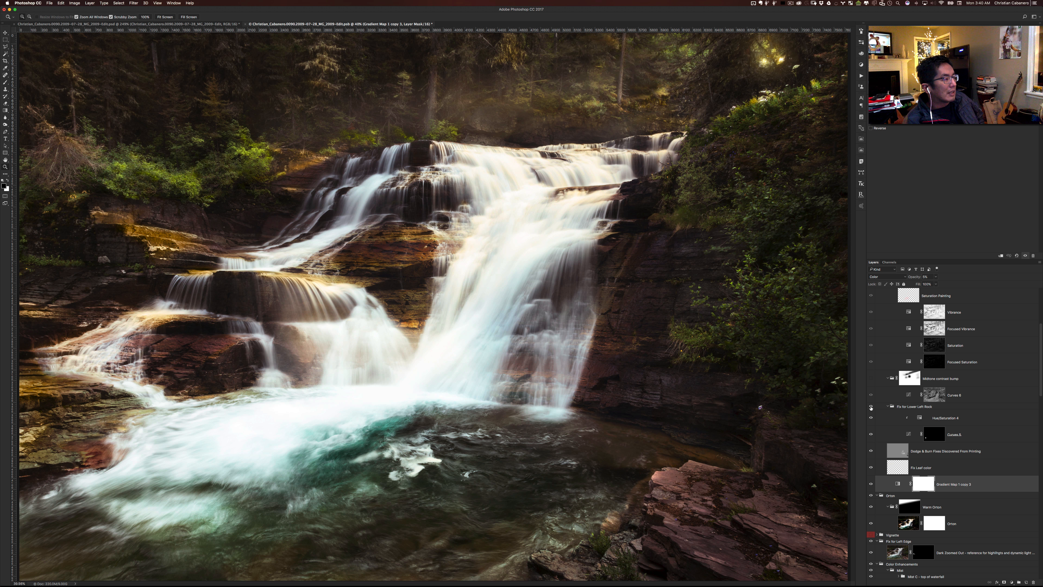
pyautogui.click(871, 407)
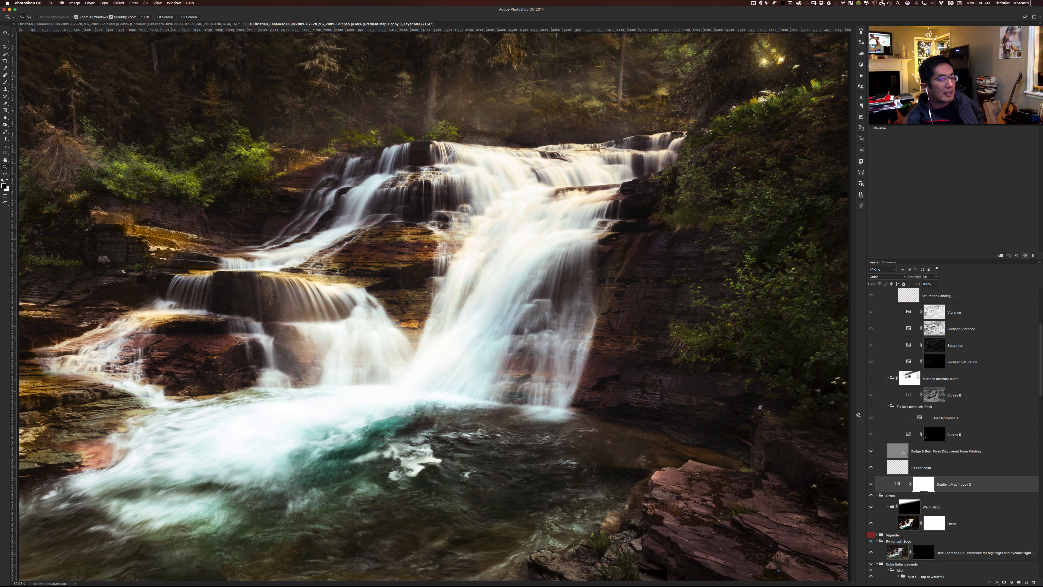
pyautogui.click(871, 407)
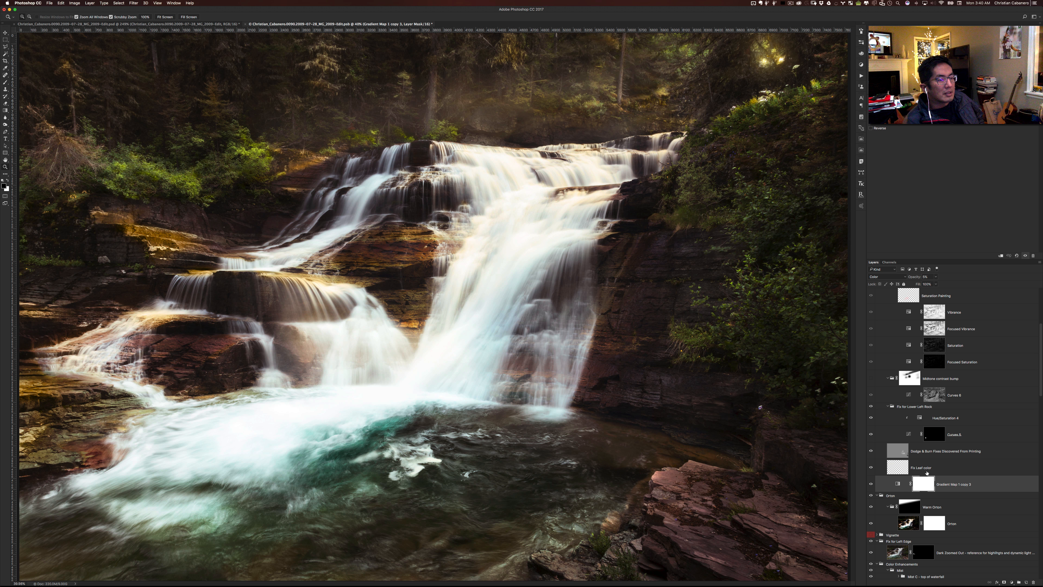
# - Show the Midtone contrast bump group, and locate the earlier Midtones Contrast Bump adjustment in the Dodge And Burn group
pyautogui.scroll(2, 867, 456)
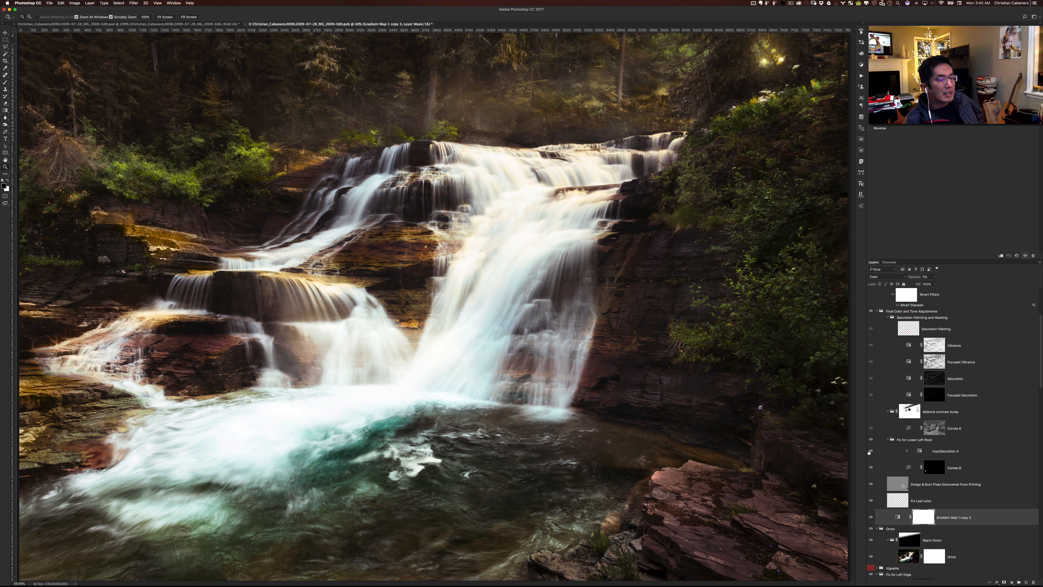
pyautogui.click(871, 413)
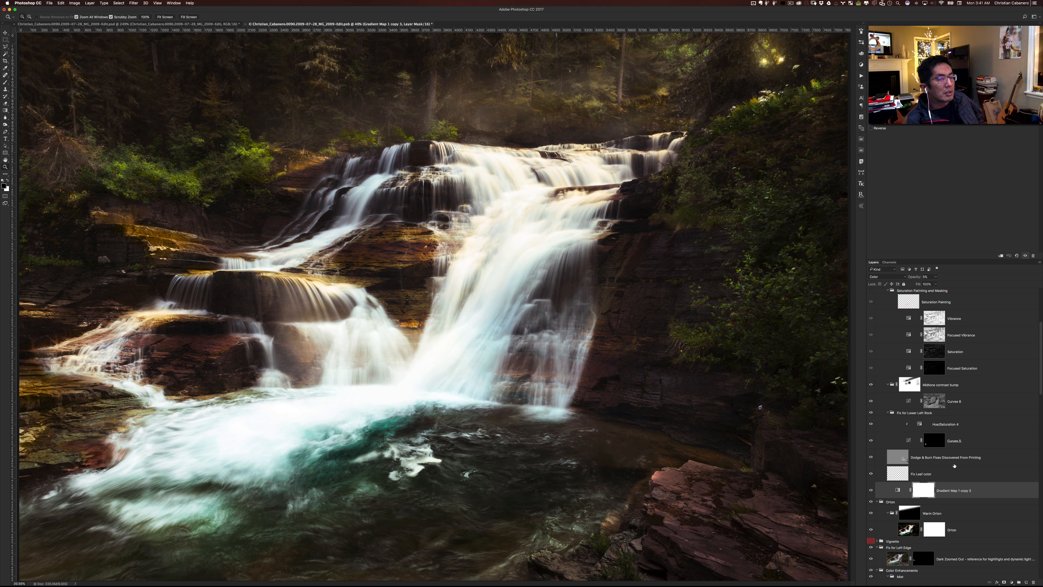
pyautogui.scroll(-2, 955, 467)
pyautogui.scroll(-10, 954, 467)
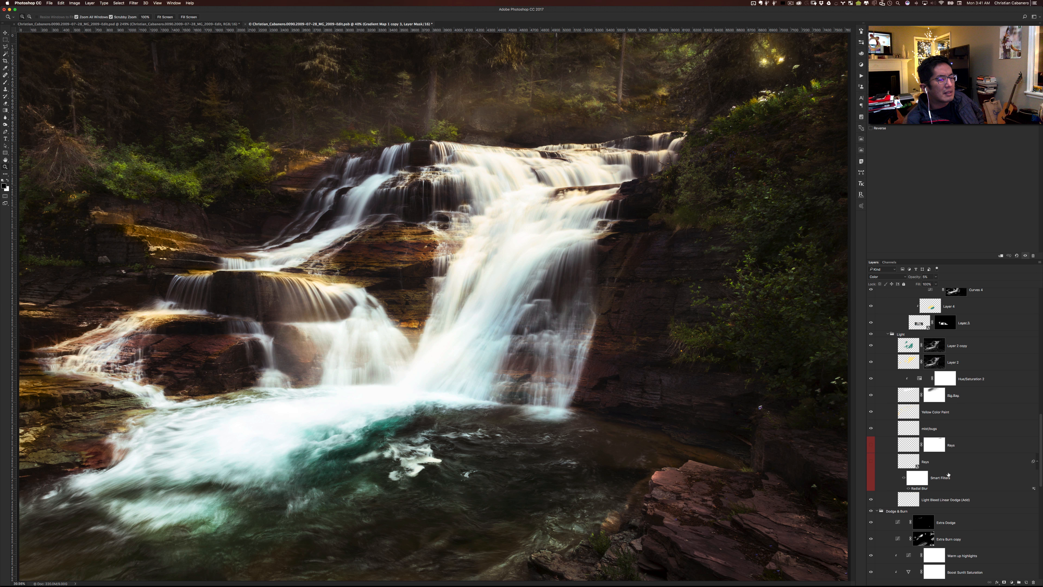
pyautogui.scroll(-8, 948, 474)
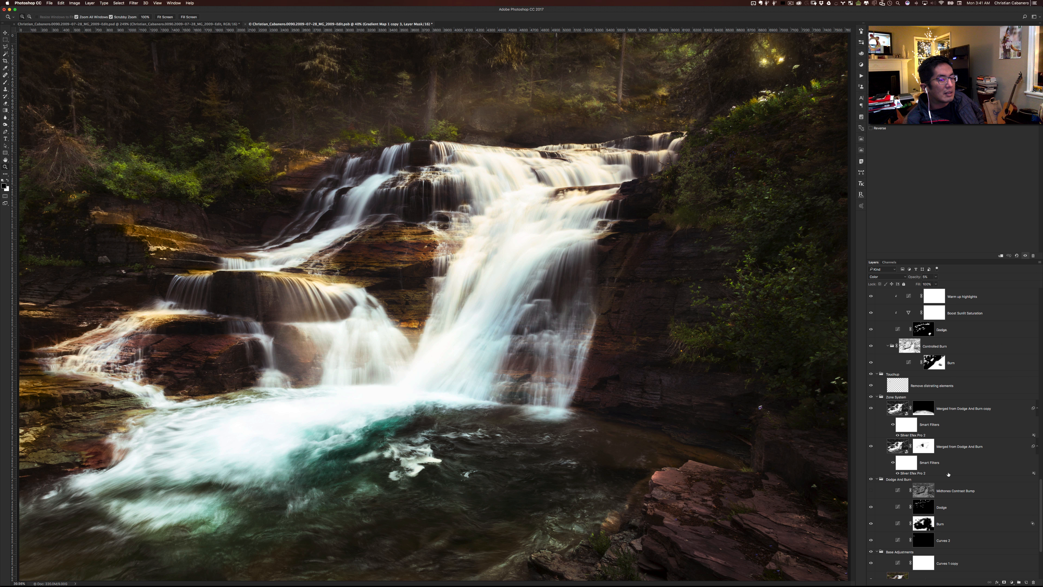
pyautogui.click(872, 492)
# - Return to the Midtone contrast bump group in the final adjustments and toggle it off and on to compare its effect
pyautogui.scroll(12, 920, 495)
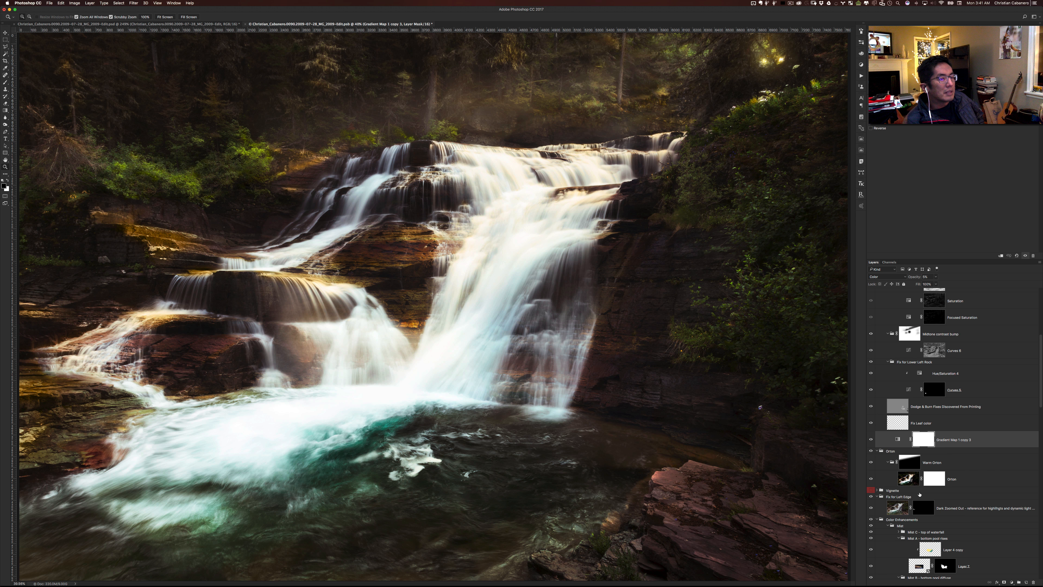
pyautogui.scroll(3, 920, 495)
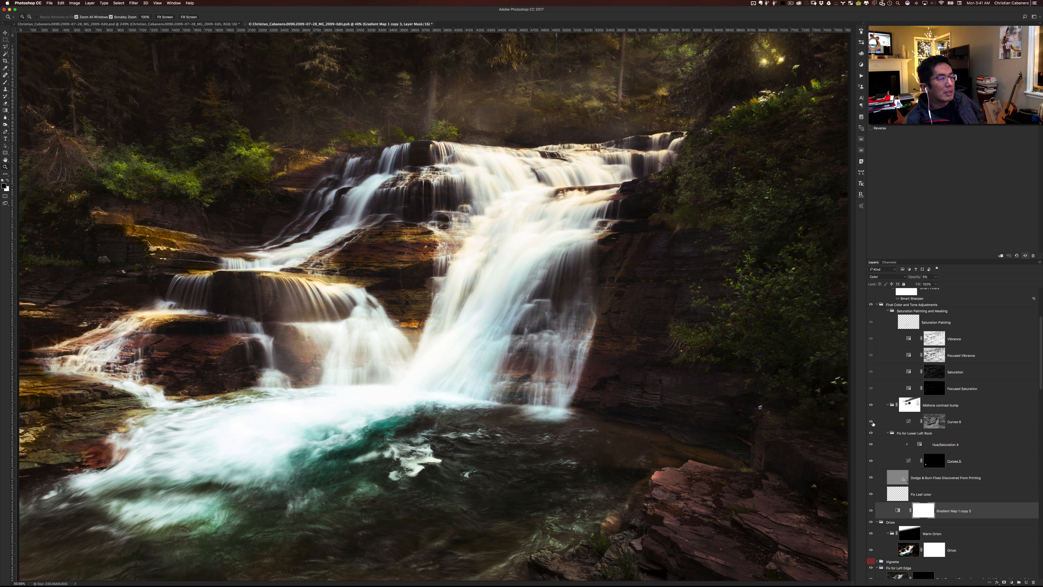
pyautogui.scroll(1, 908, 427)
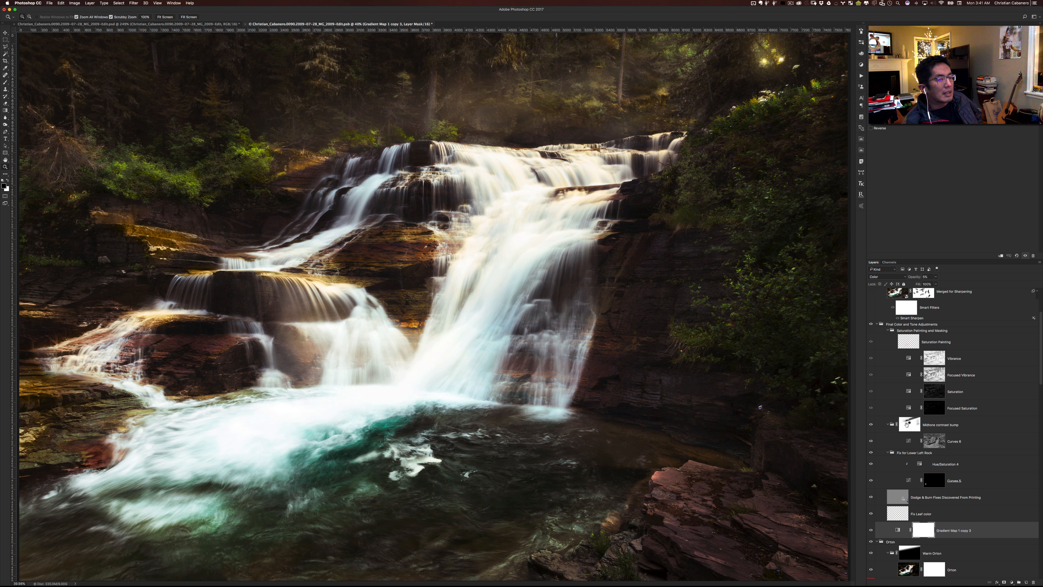
pyautogui.click(871, 425)
pyautogui.click(871, 425)
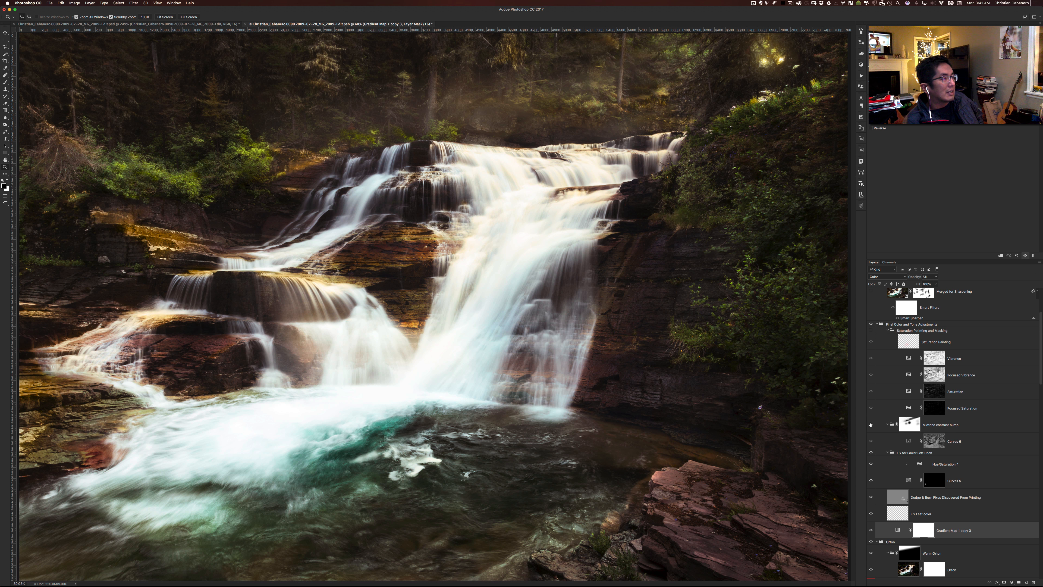
pyautogui.click(871, 425)
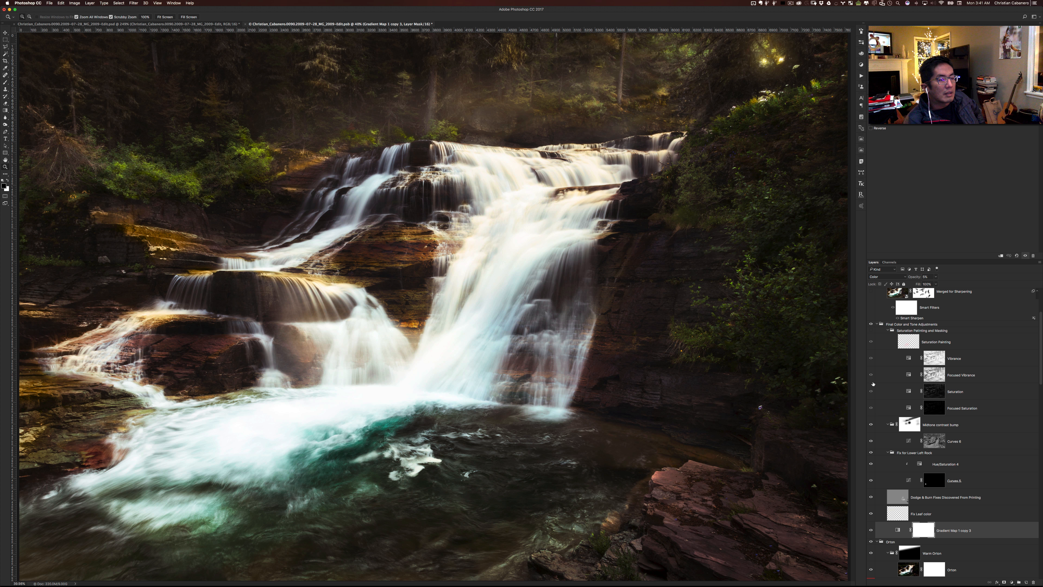
# - Show the Saturation Painting layer and the vibrance and saturation adjustments in the Saturation Painting and Masking group
pyautogui.click(871, 344)
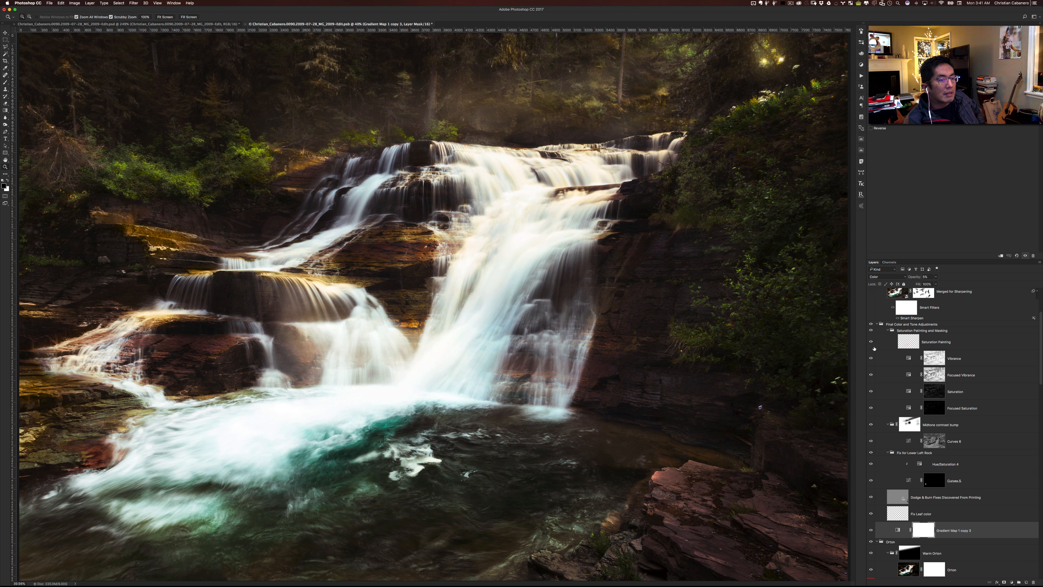
pyautogui.click(871, 409)
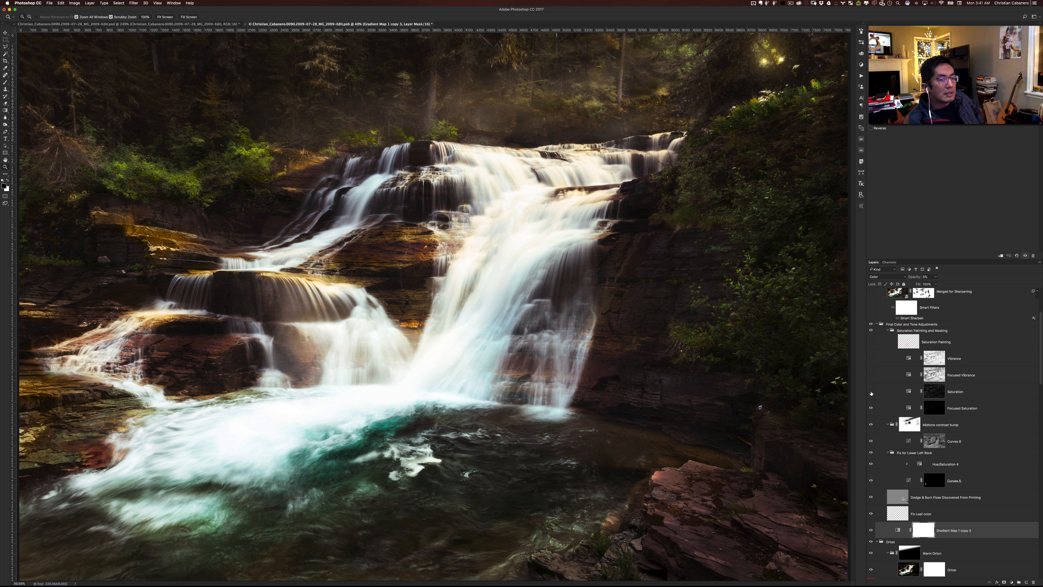
pyautogui.click(872, 375)
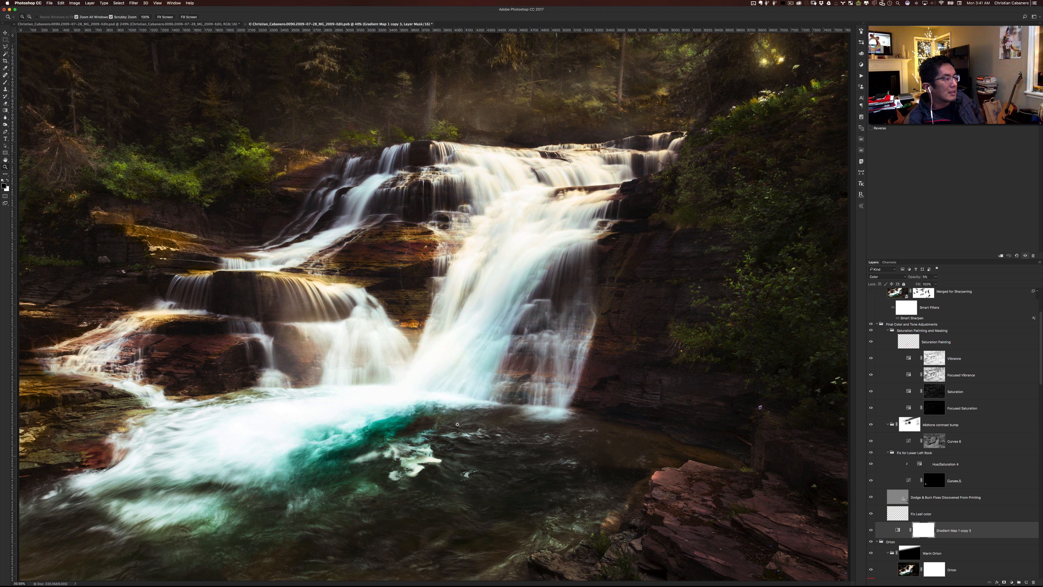
pyautogui.scroll(5, 919, 384)
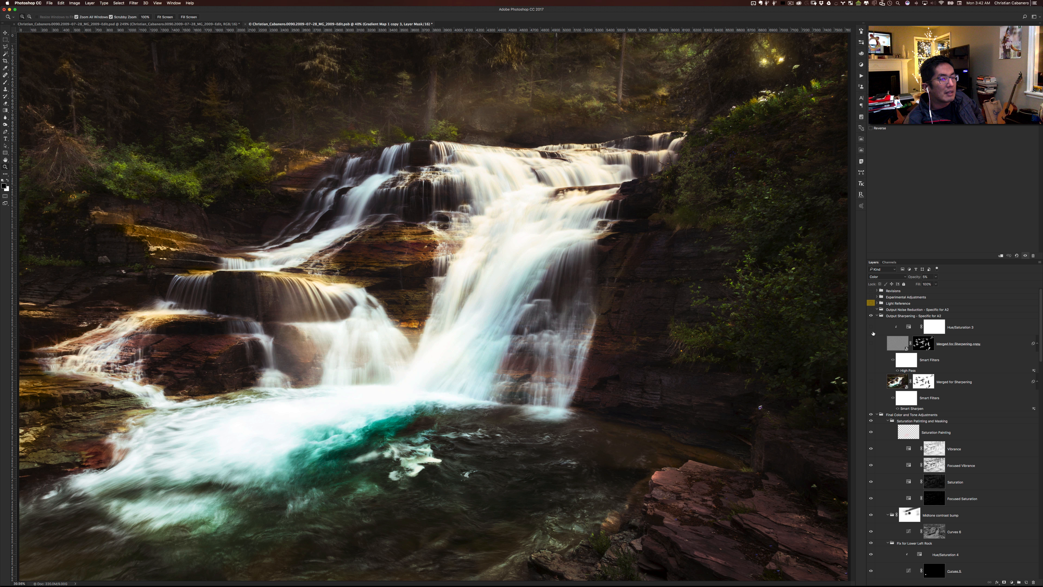
# - Turn on the Merged for Sharpening layer and its High Pass copy, and inspect the sunlit leaves beside the waterfall up close
pyautogui.click(871, 384)
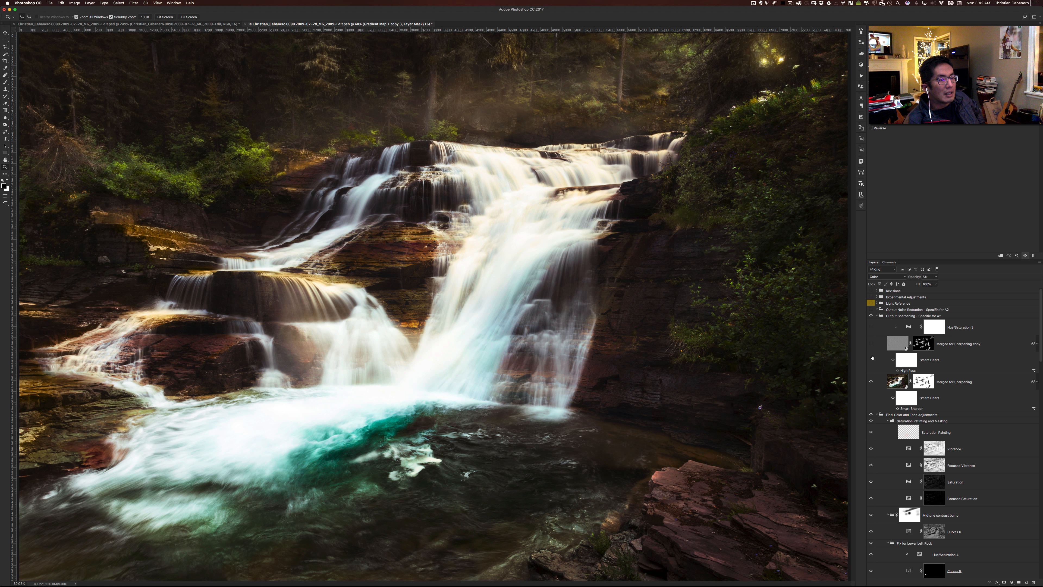
pyautogui.click(871, 344)
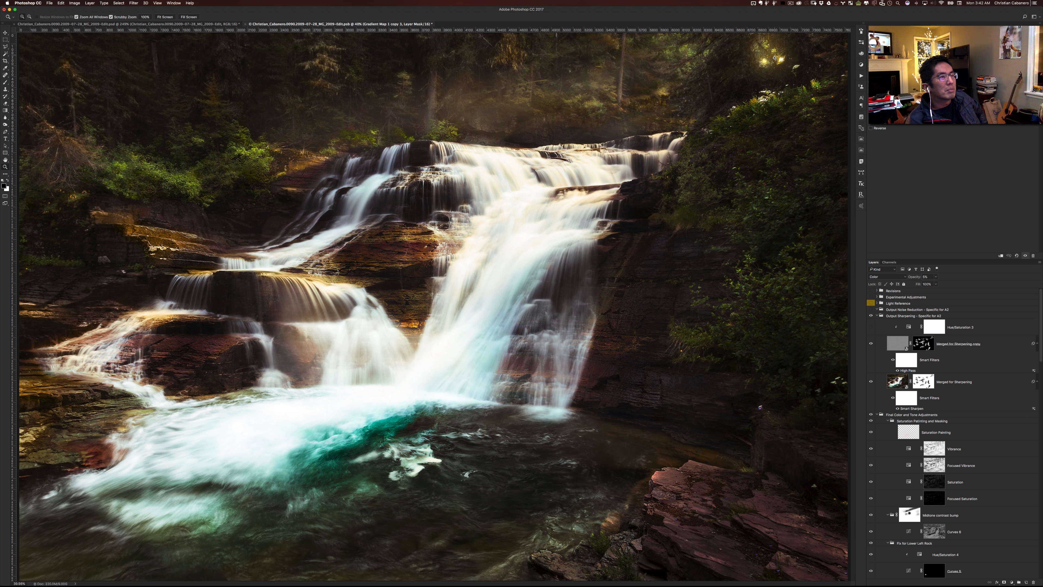
pyautogui.click(762, 99)
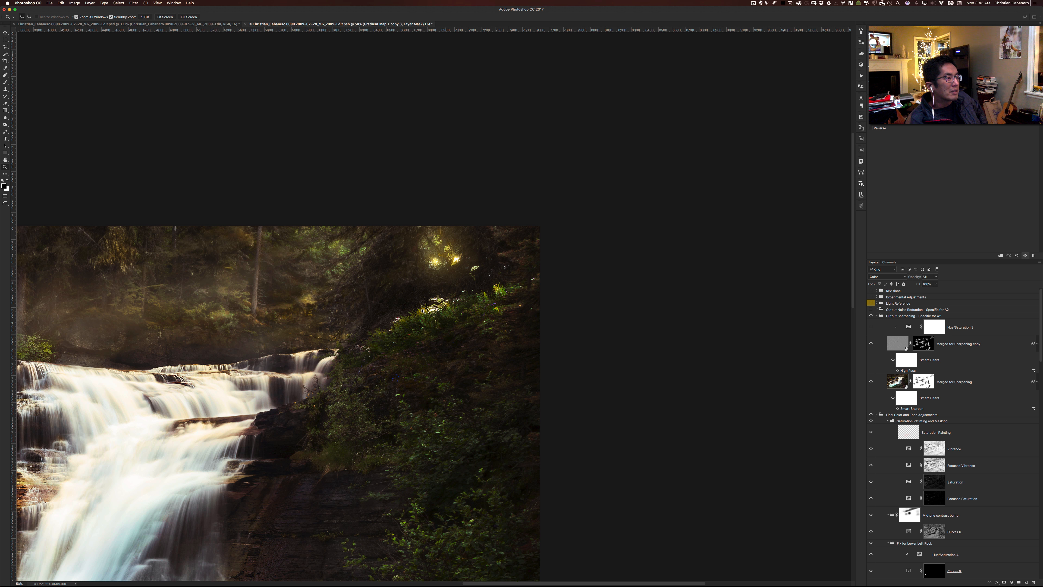
pyautogui.moveTo(423, 311); pyautogui.dragTo(507, 312)
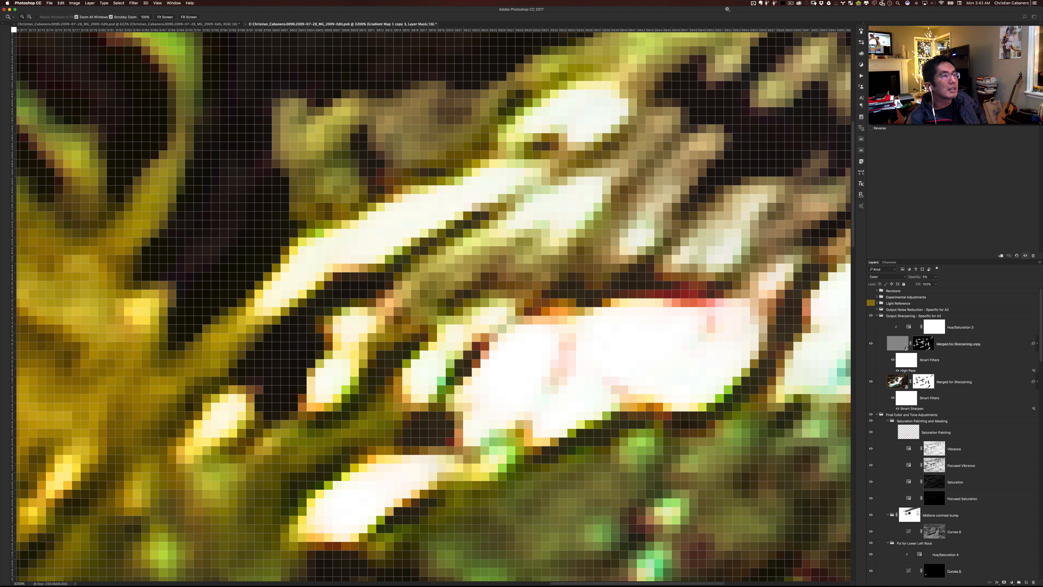
pyautogui.press('super+0')
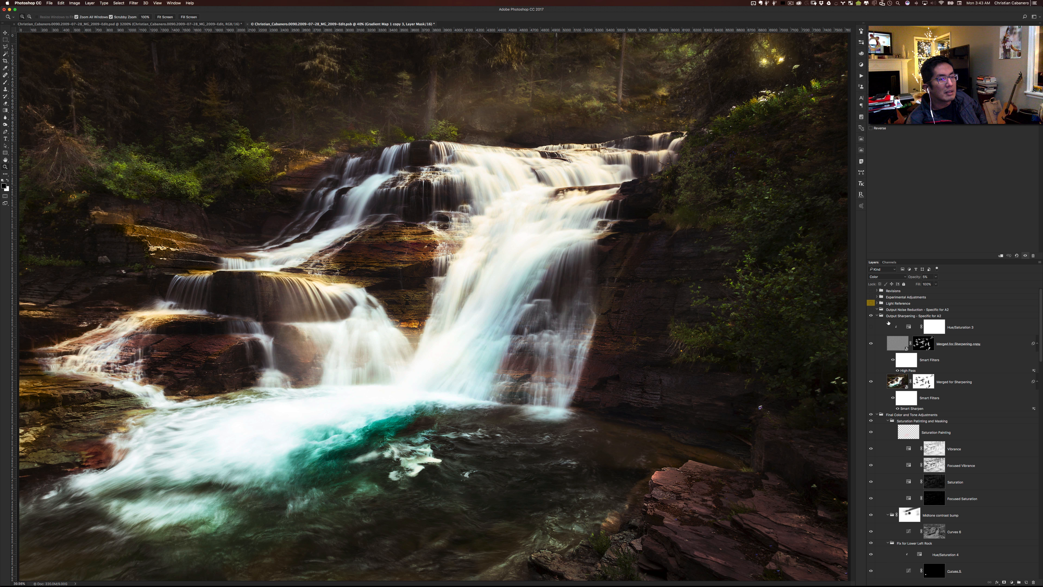
# - Expand the Revisions group to show the saved versions, and review the layer stack down to the Light group
pyautogui.scroll(1, 885, 320)
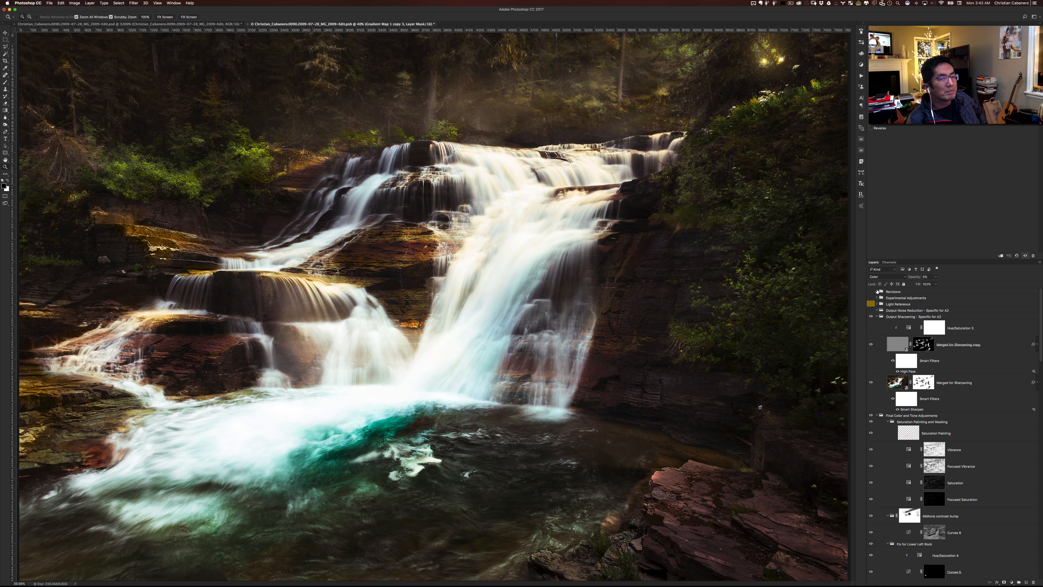
pyautogui.click(877, 291)
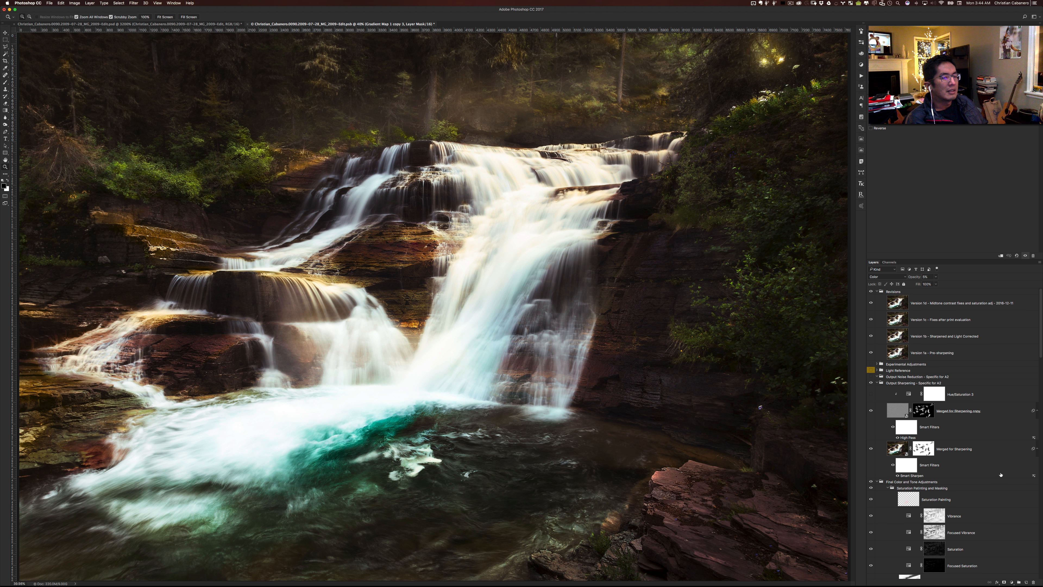
pyautogui.scroll(-3, 1000, 474)
pyautogui.scroll(-1, 1001, 474)
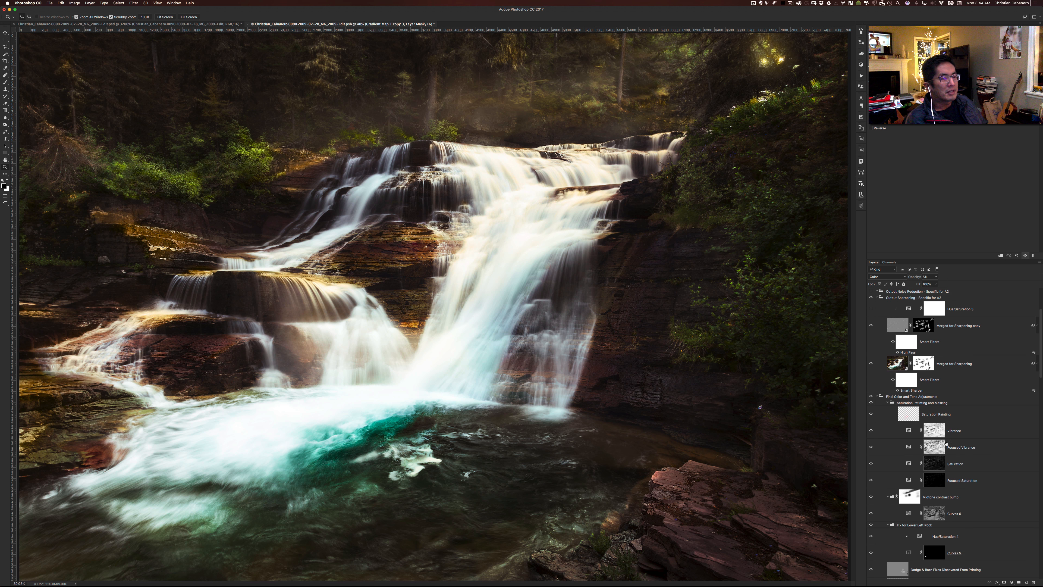
pyautogui.scroll(-7, 959, 479)
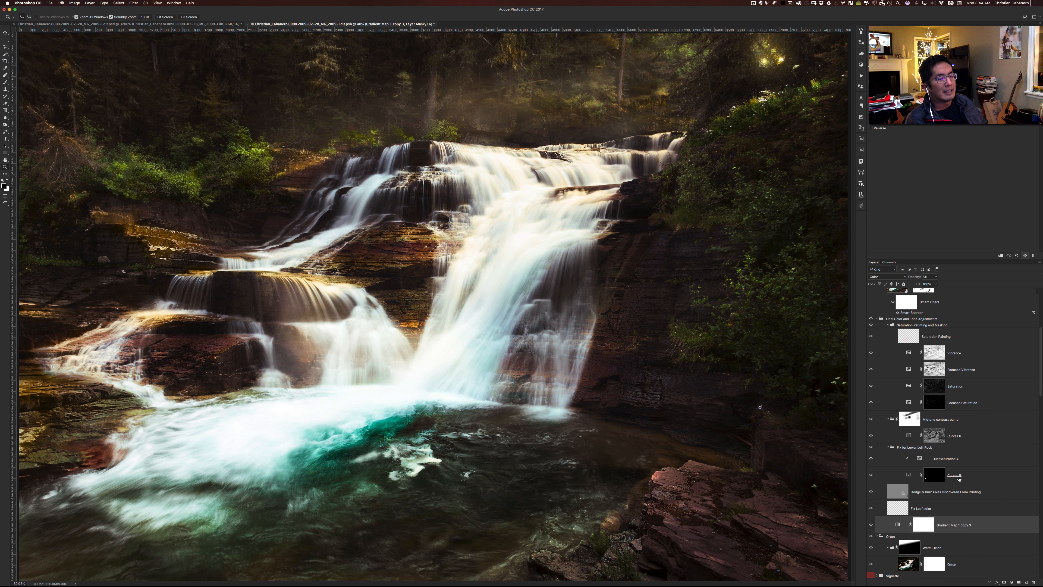
pyautogui.scroll(-3, 959, 479)
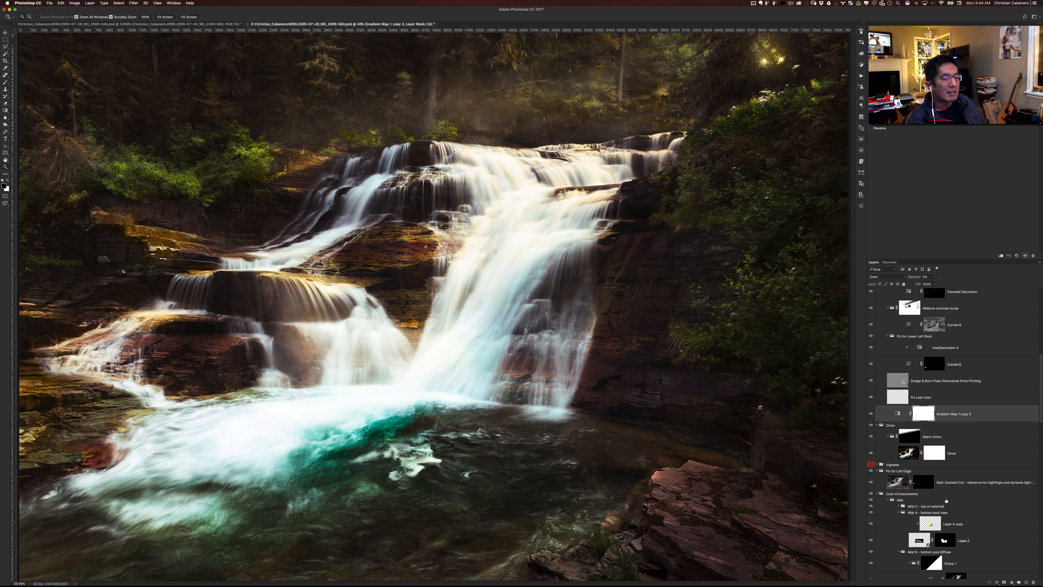
pyautogui.scroll(-5, 946, 500)
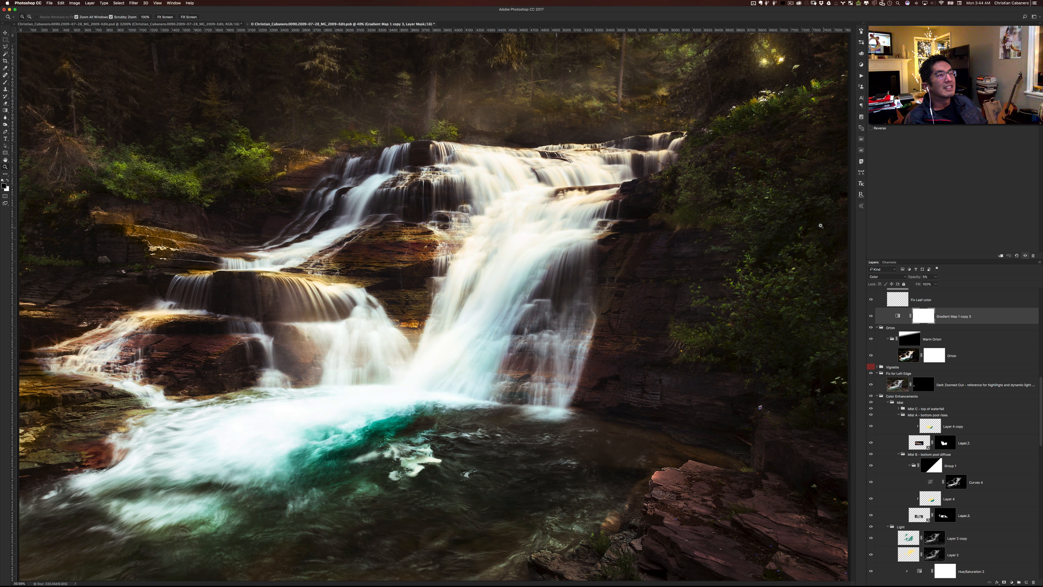
pyautogui.click(790, 5)
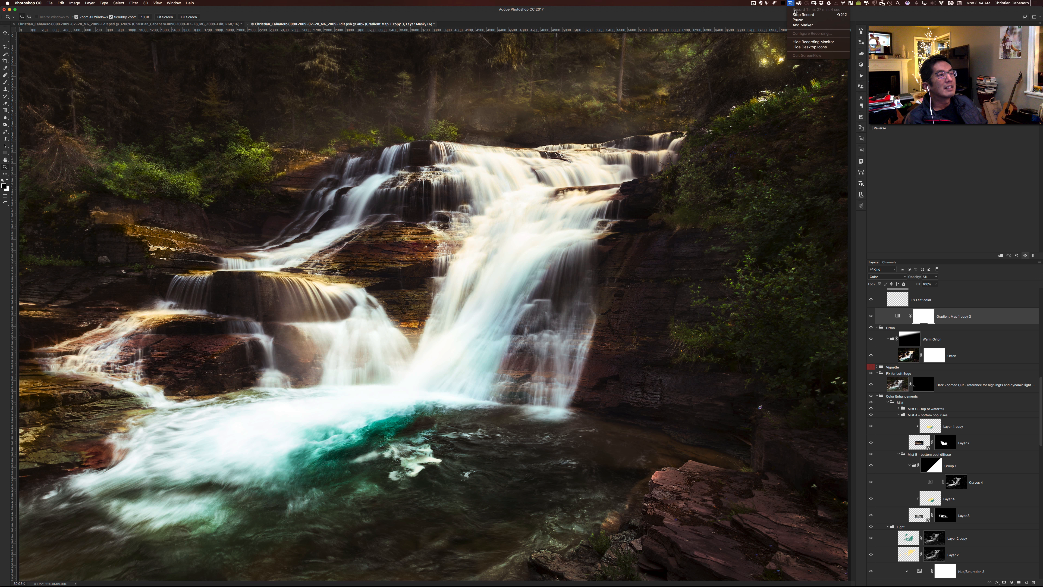